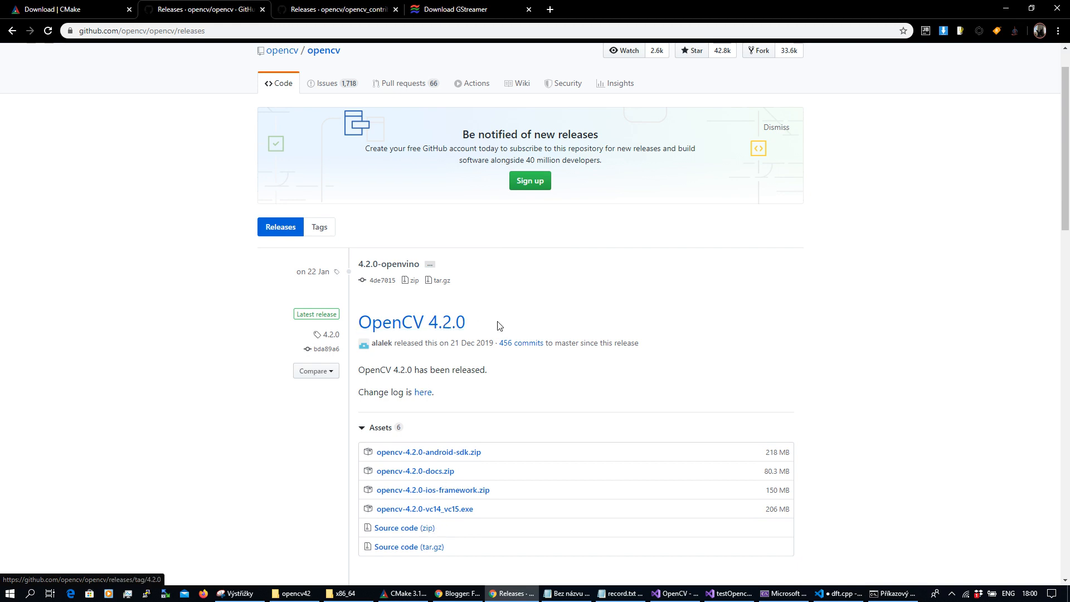
Review the opencv_contrib releases page and highlight the MSVC 64-bit (VS 2019) development installer on the GStreamer download page.
left_click(350, 5)
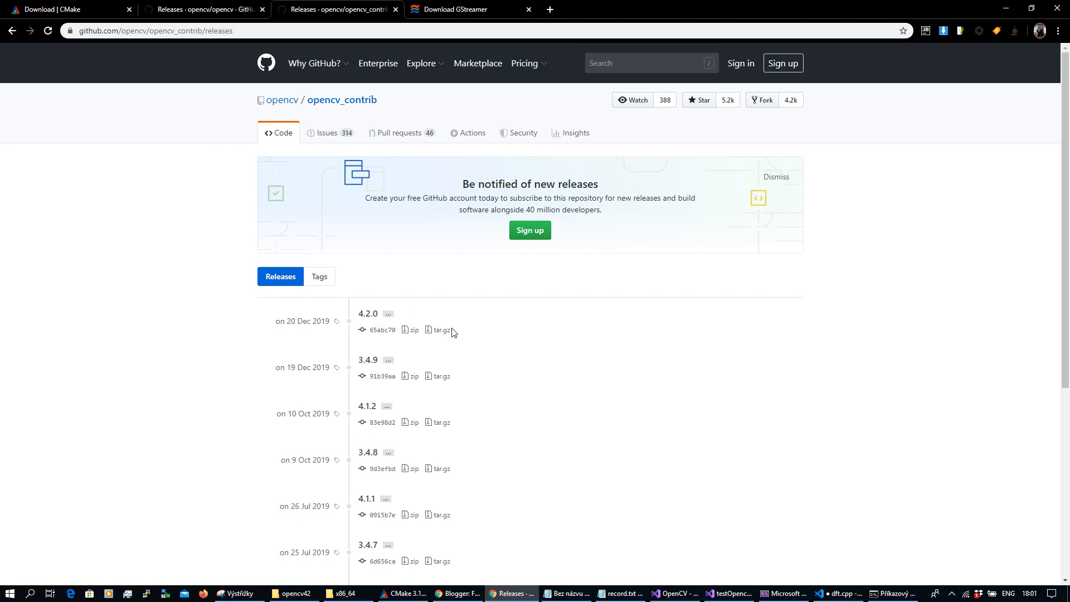
left_click(446, 5)
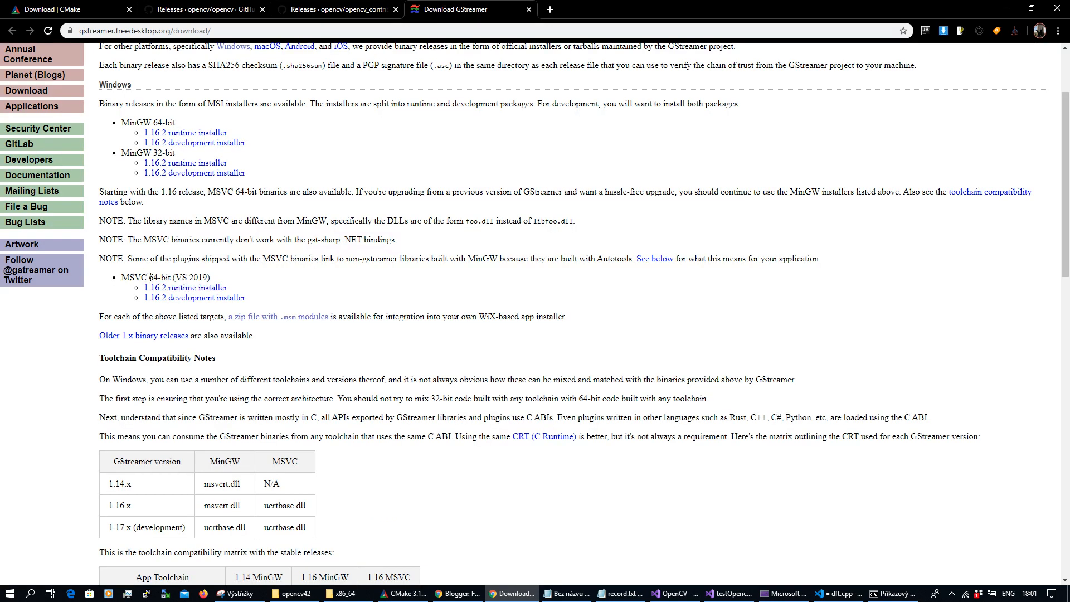
left_click_drag(164, 277, 139, 307)
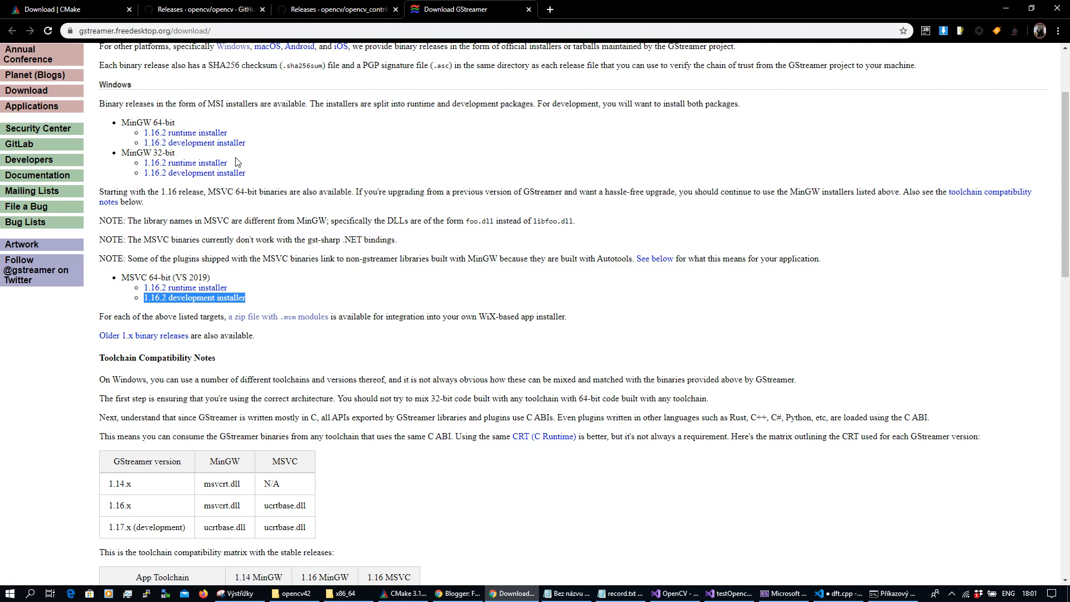
On the CMake download page, highlight the Windows win64-x64 ZIP entry and its file cmake-3.17.0-rc3-win64-x64.zip.
left_click(66, 6)
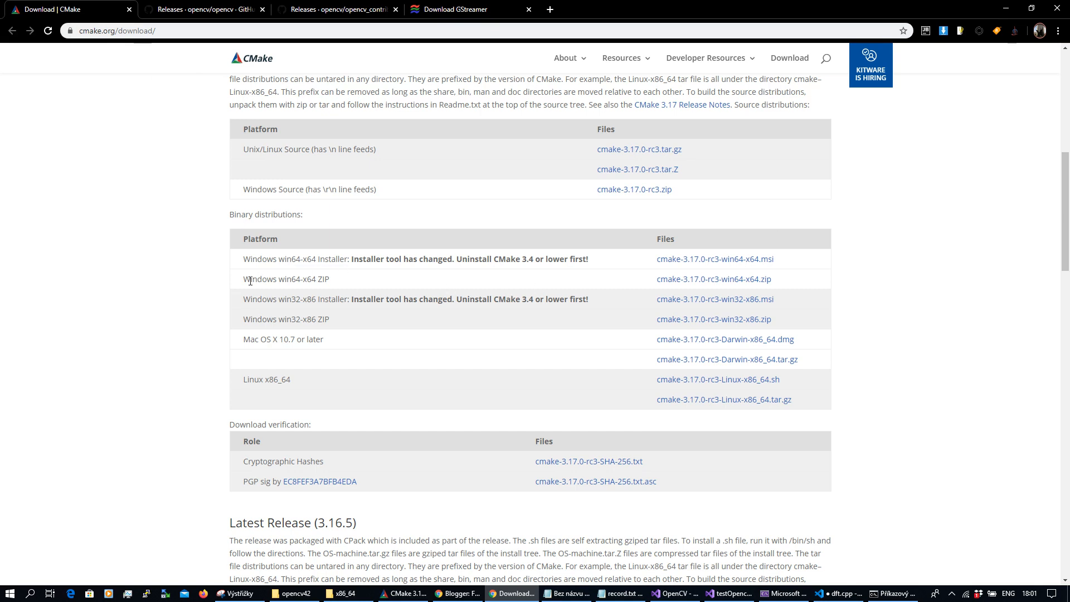
left_click_drag(244, 283, 340, 282)
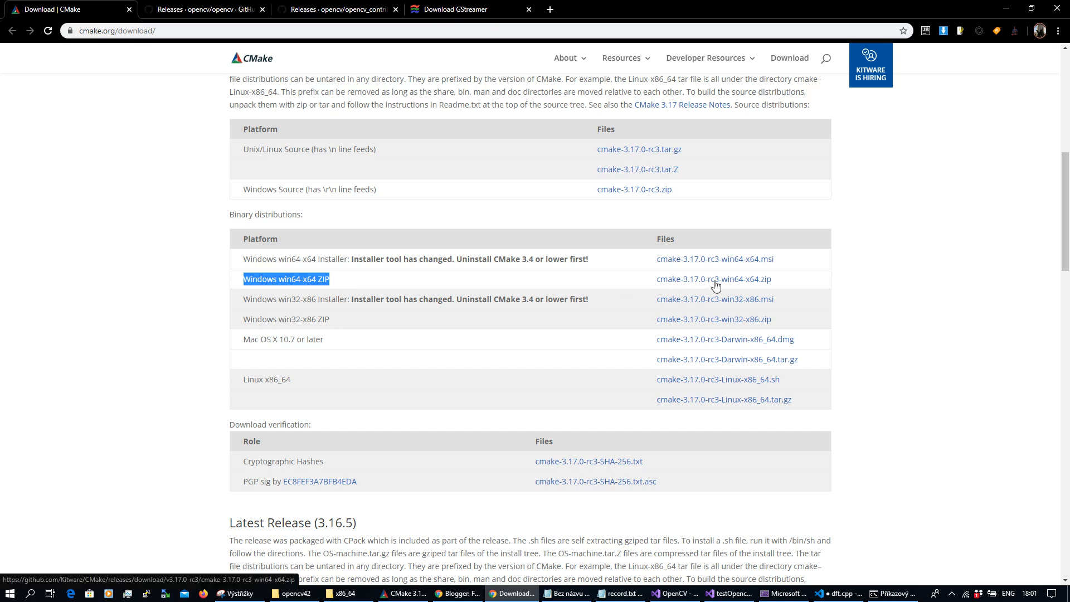
left_click_drag(779, 289, 568, 289)
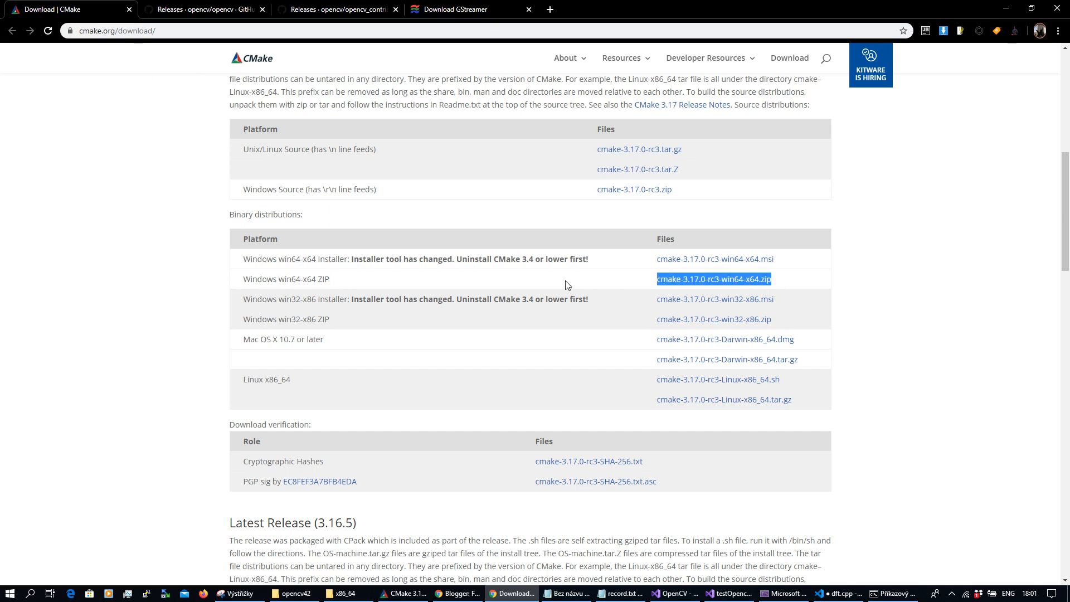
Switch to File Explorer and inspect the contents of the GStreamer folder gstreamer\1.0\x86_64.
left_click(346, 595)
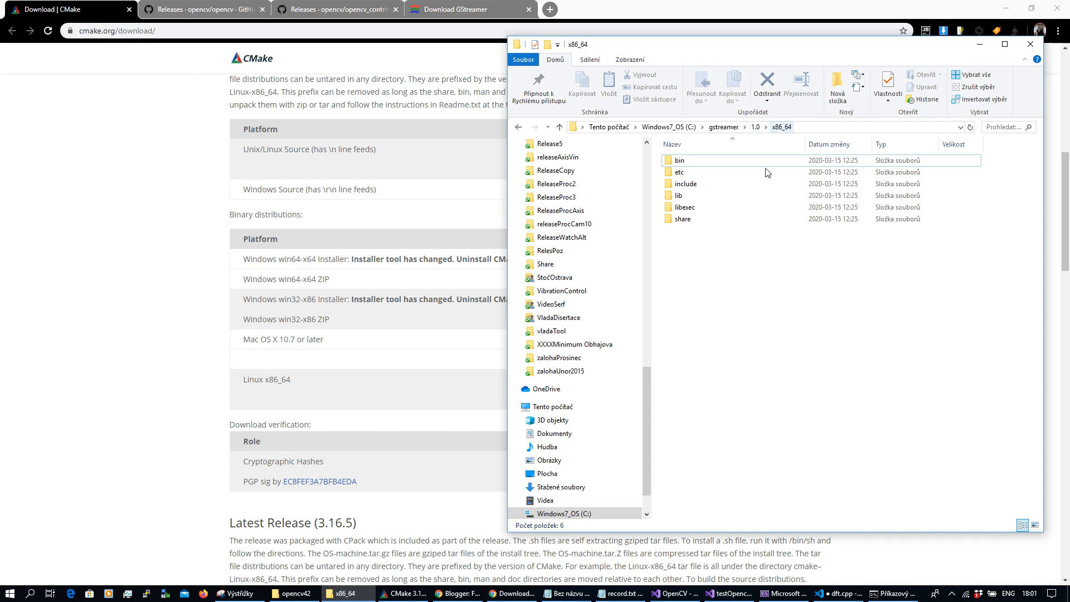
left_click_drag(711, 268, 669, 160)
left_click(683, 276)
Examine the opencv42 folder, including opencv_contrib-4.2.0, the contents of opencv-4.2.0 and the build3 folder.
left_click(295, 593)
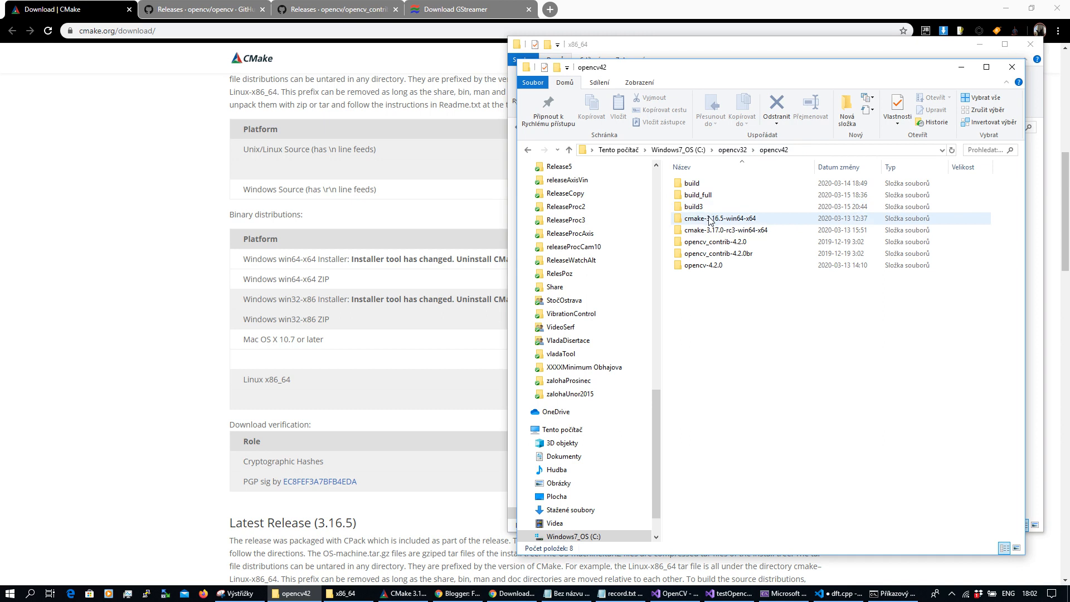
left_click(721, 242)
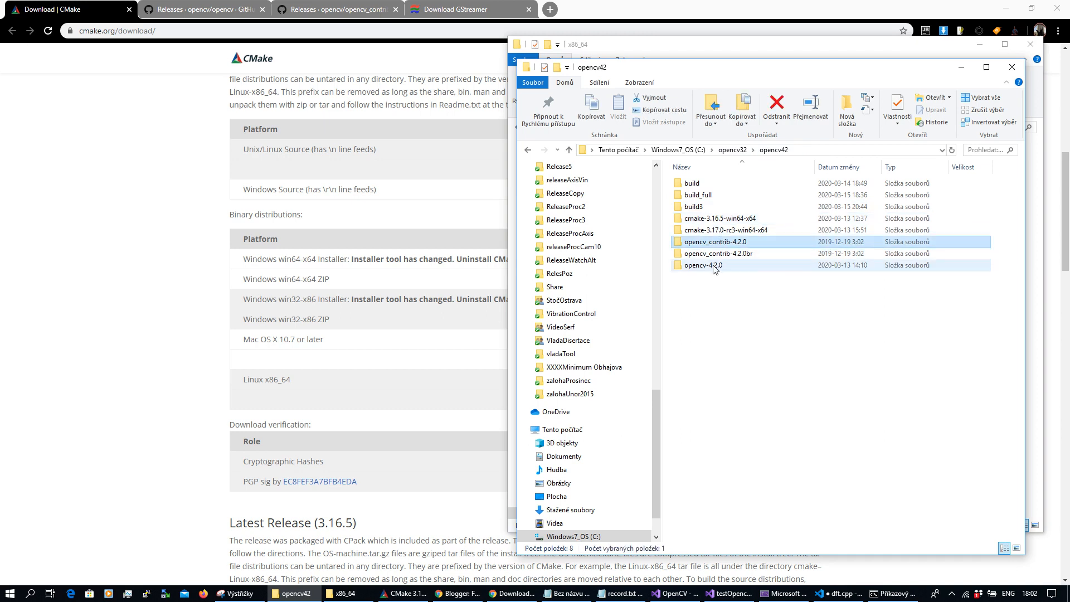
left_click(715, 268)
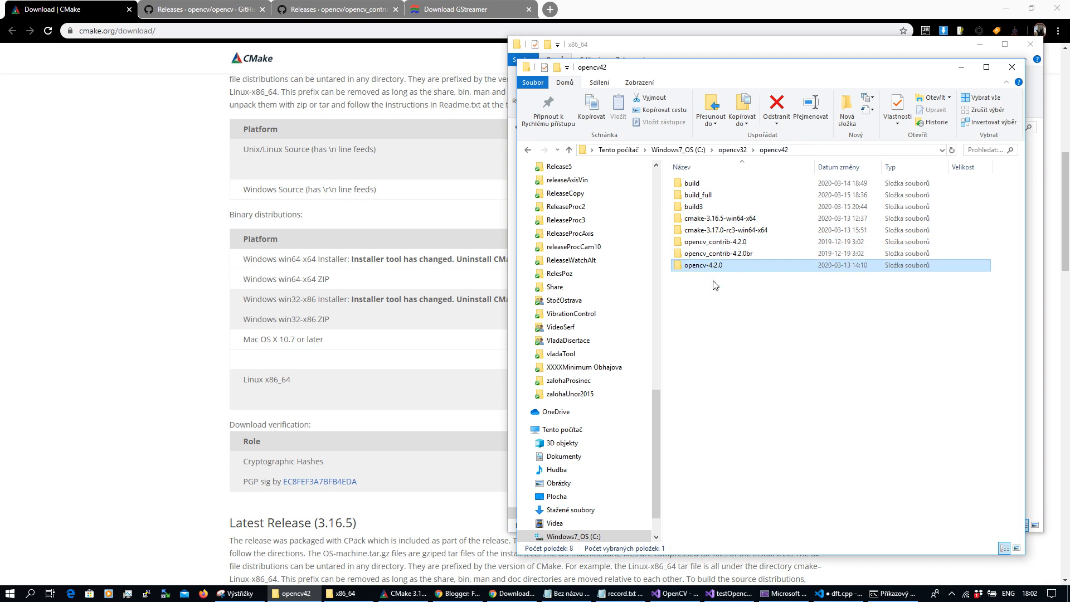
double_click(712, 267)
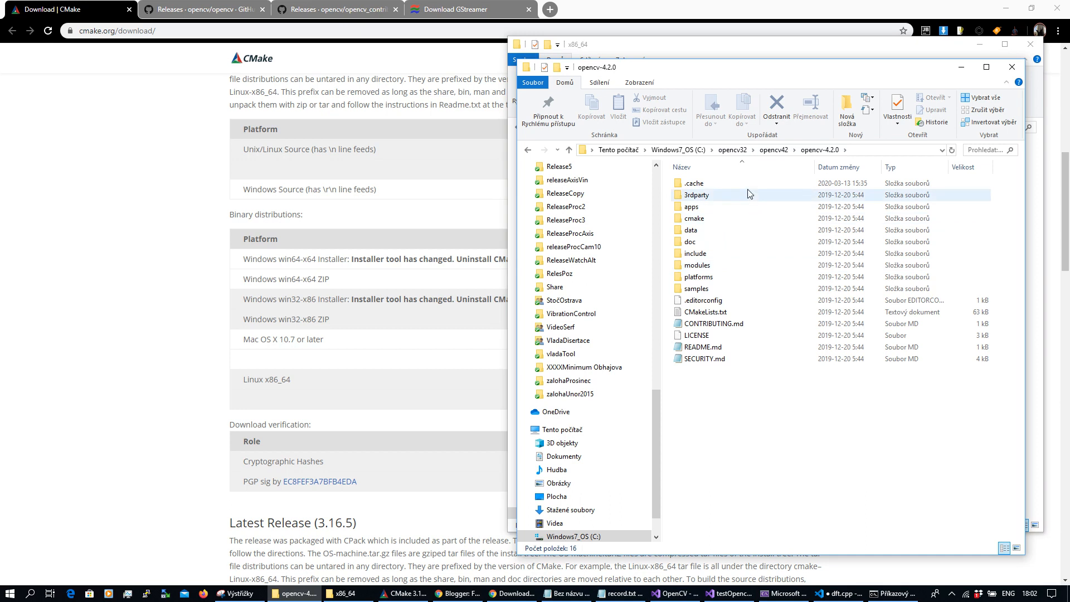
left_click(777, 149)
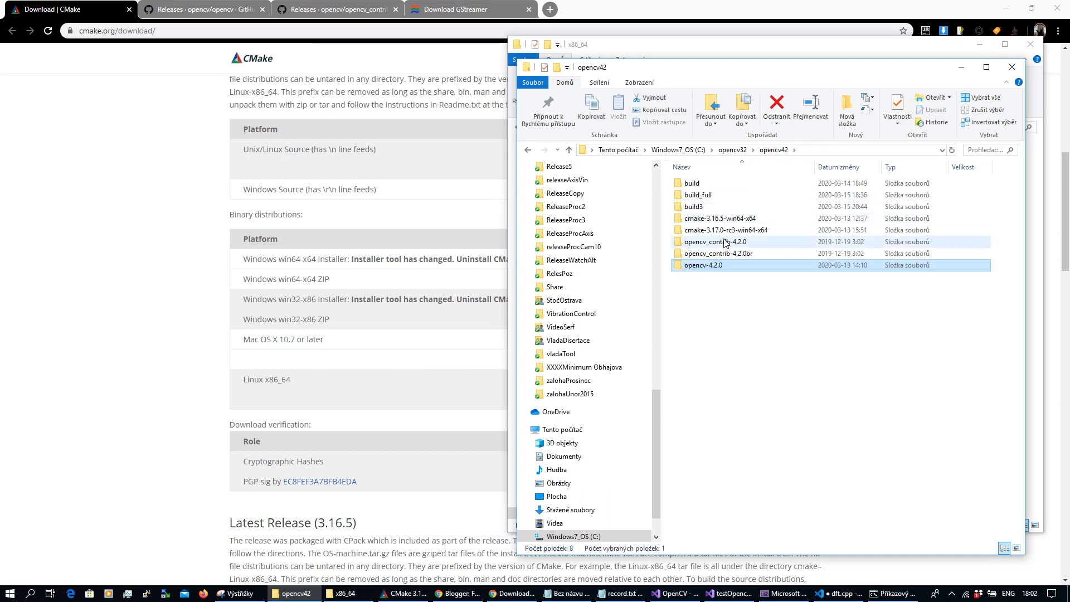
left_click(709, 211)
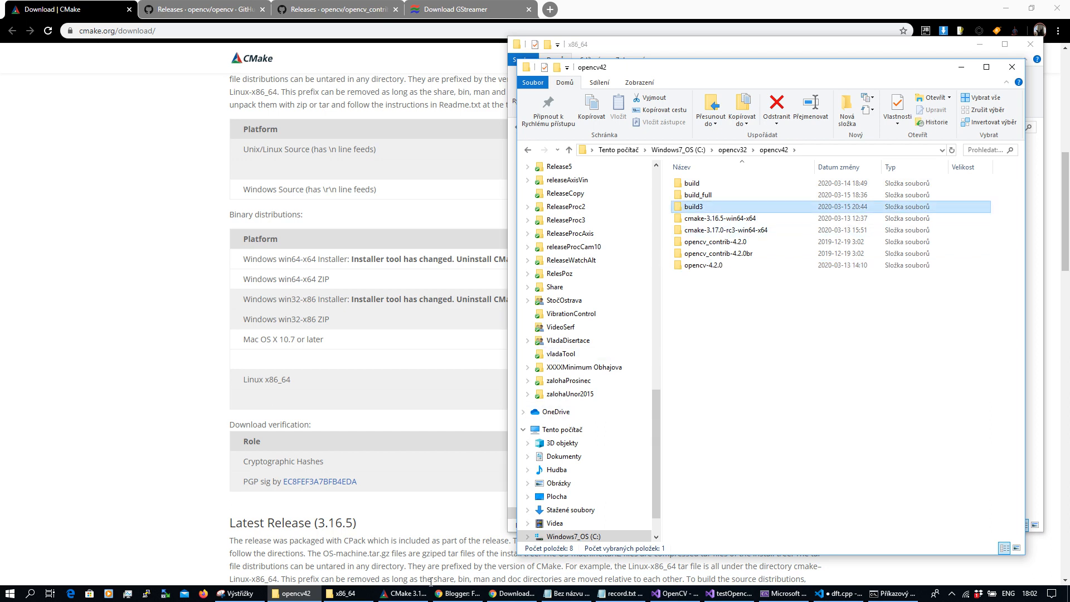
Open the bin folder of cmake-3.17.0-rc3-win64-x64 and switch to the CMake GUI.
left_click(725, 231)
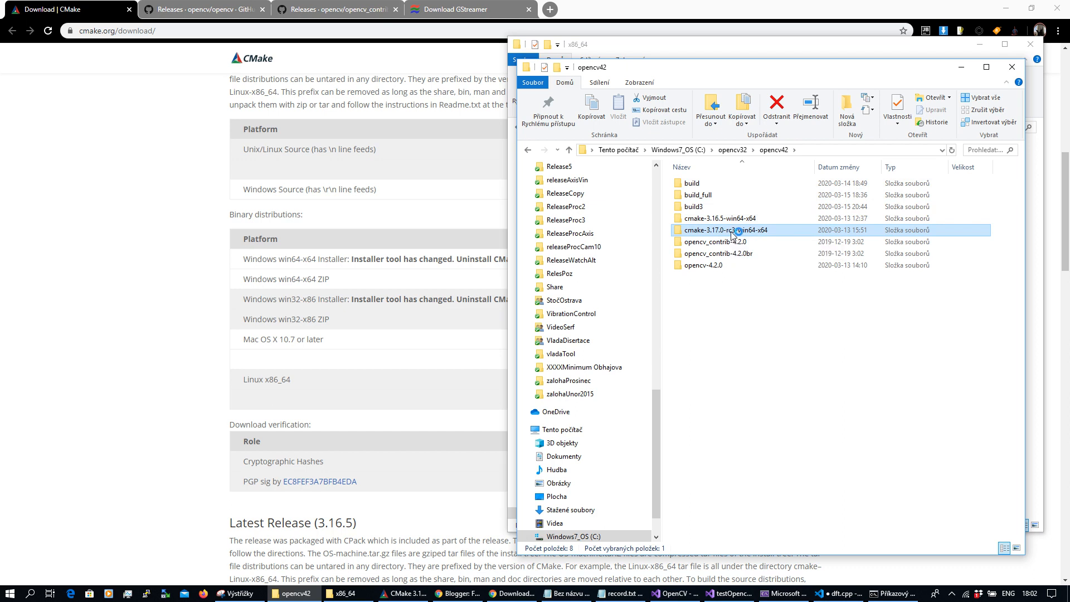
double_click(732, 231)
left_click(701, 186)
double_click(701, 186)
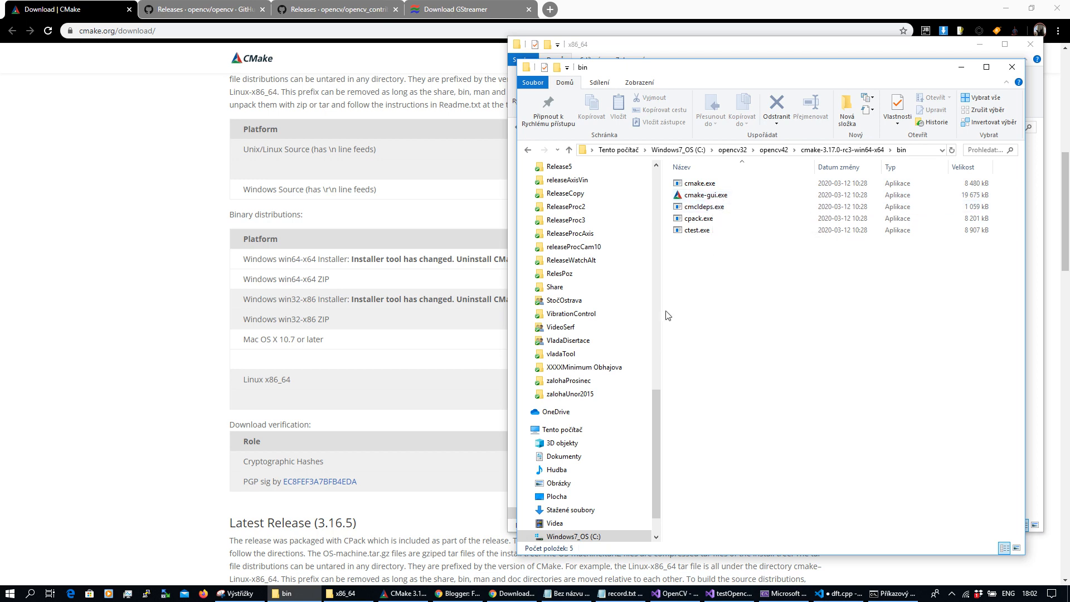
left_click(393, 594)
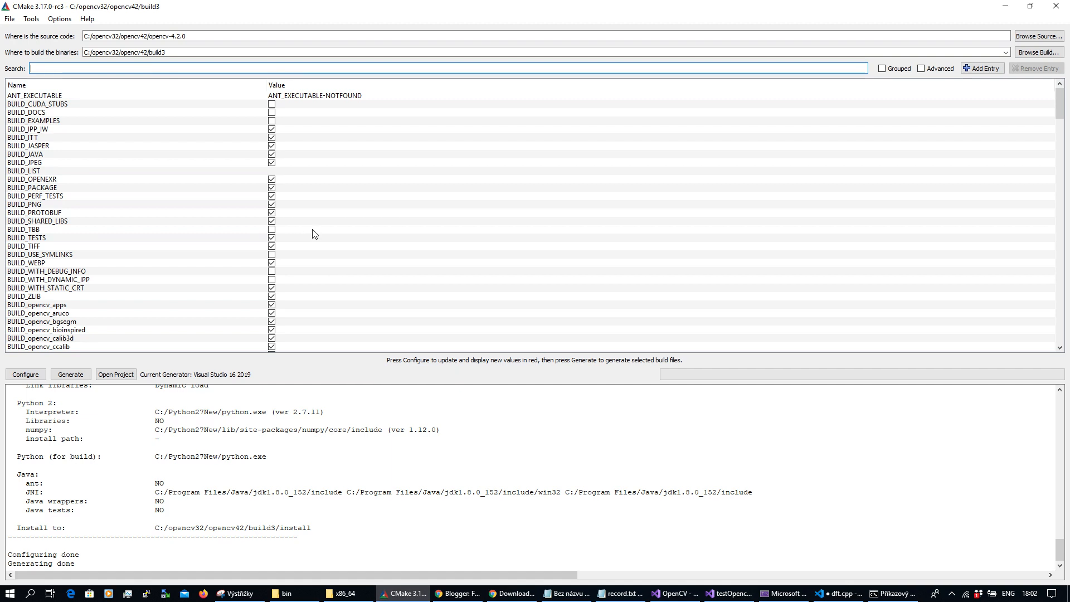
left_click(122, 67)
type("ext")
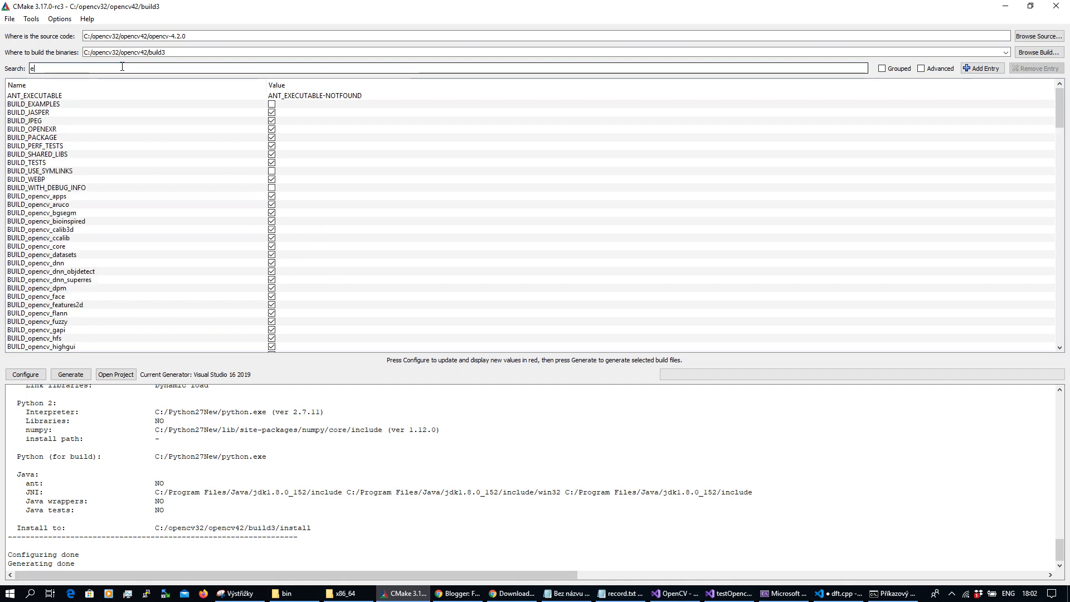
key("BackSpace")
key("BackSpace")
key("BackSpace")
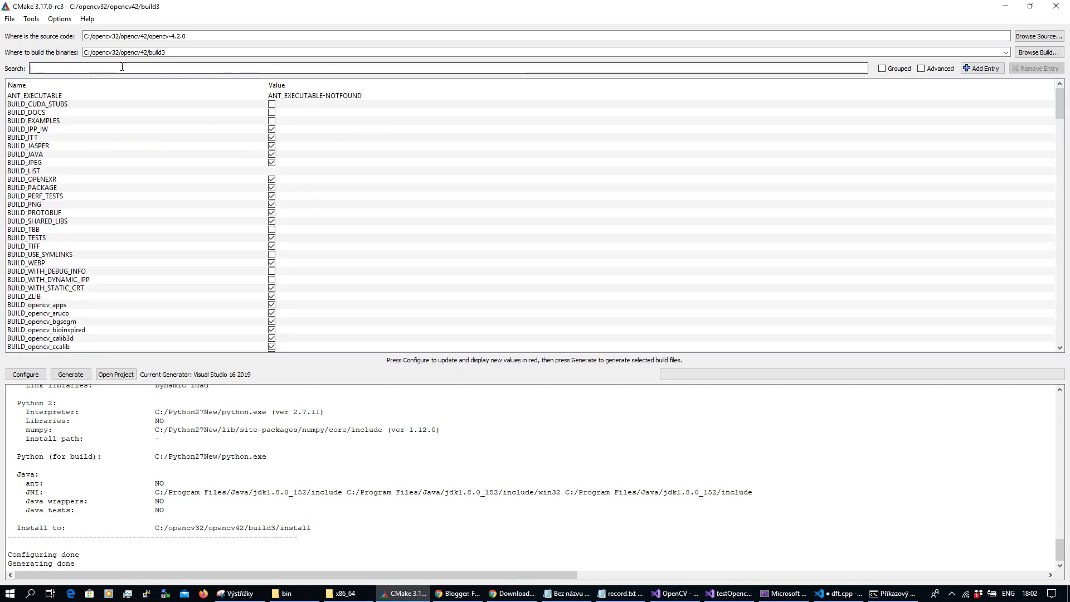
Compare CMake's source code path with the opencv-4.2.0 folder inside opencv42 in File Explorer.
left_click(206, 37)
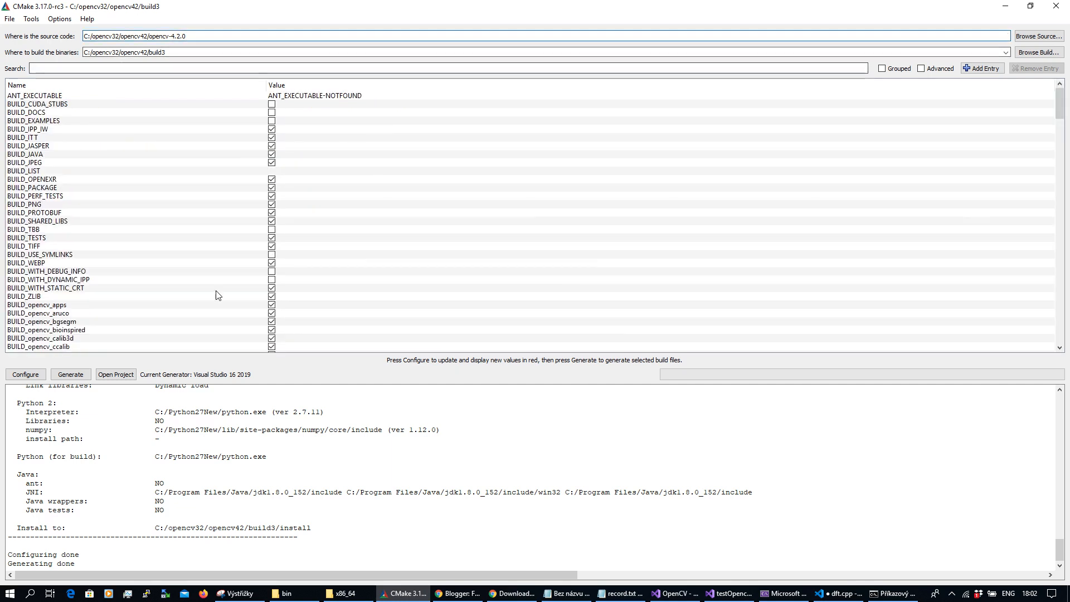
left_click(286, 593)
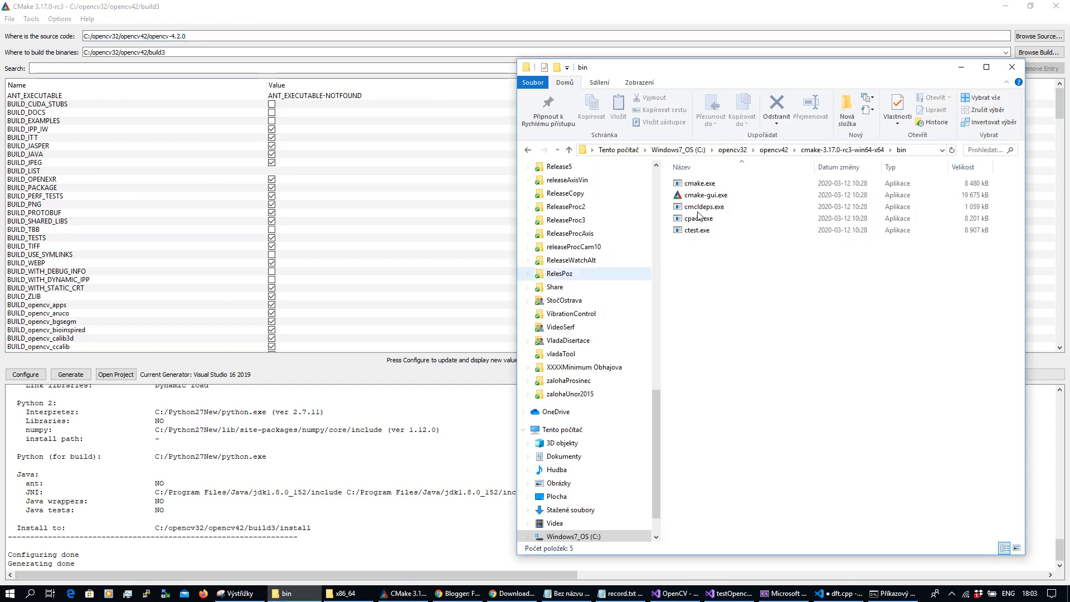
left_click(780, 151)
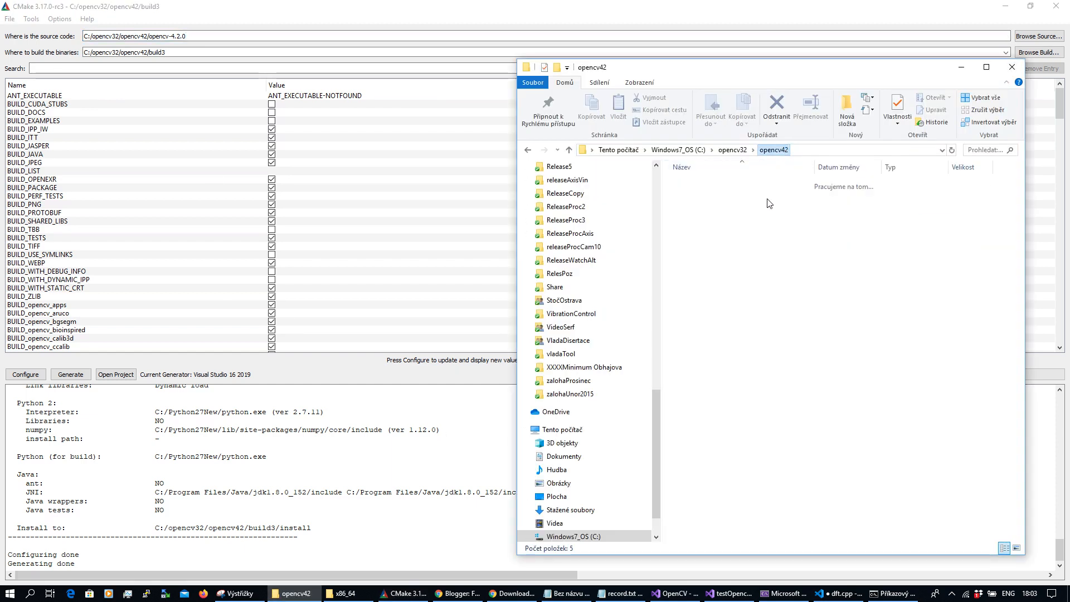
left_click(762, 246)
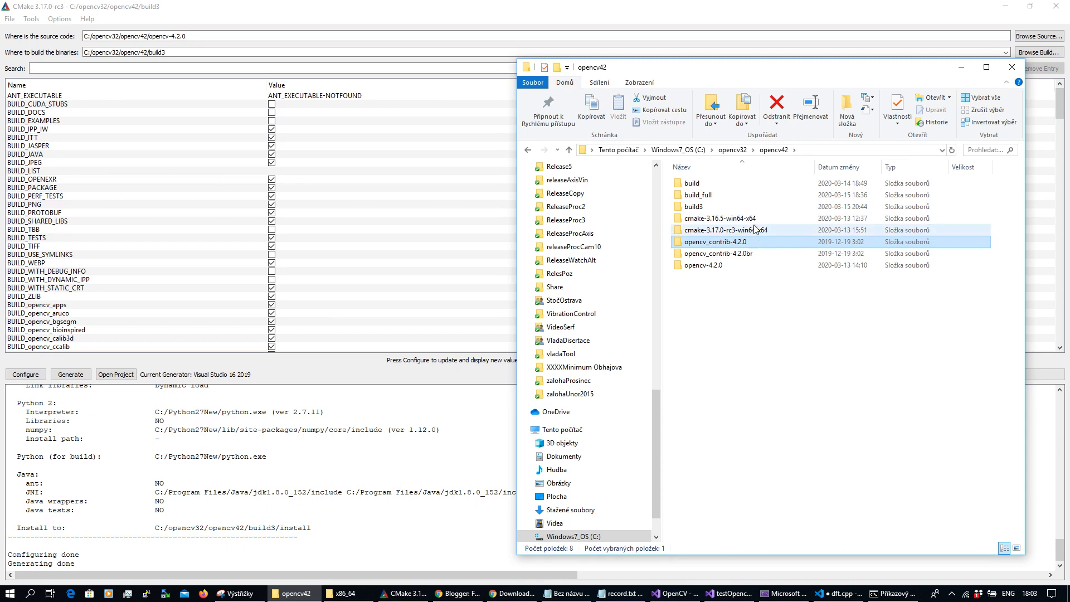
left_click(731, 265)
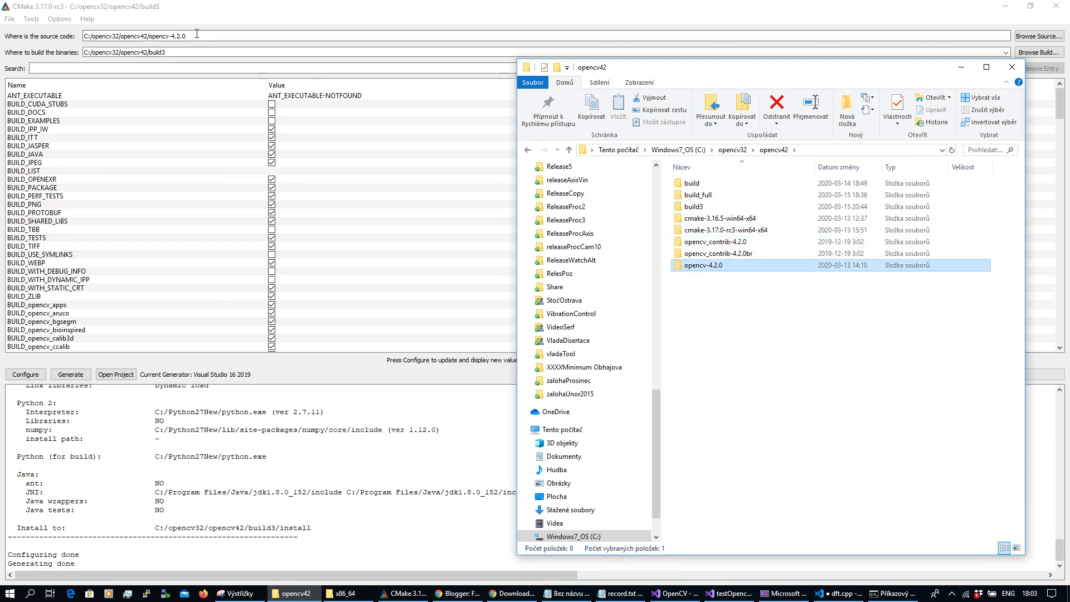
Compare CMake's build binaries path with the build3 folder inside opencv42, and return to CMake.
left_click(150, 51)
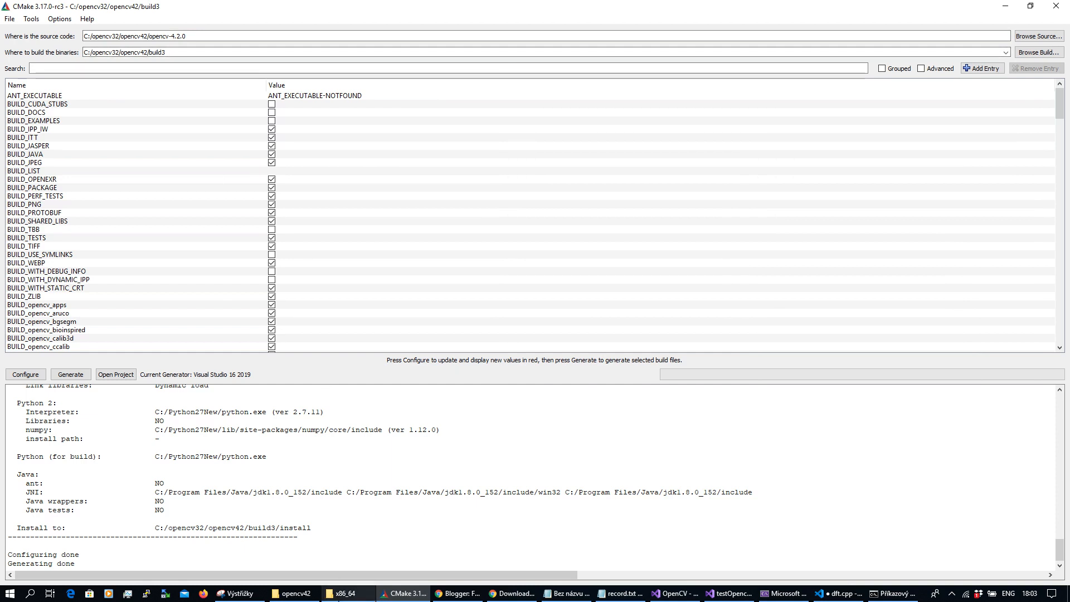
left_click(301, 595)
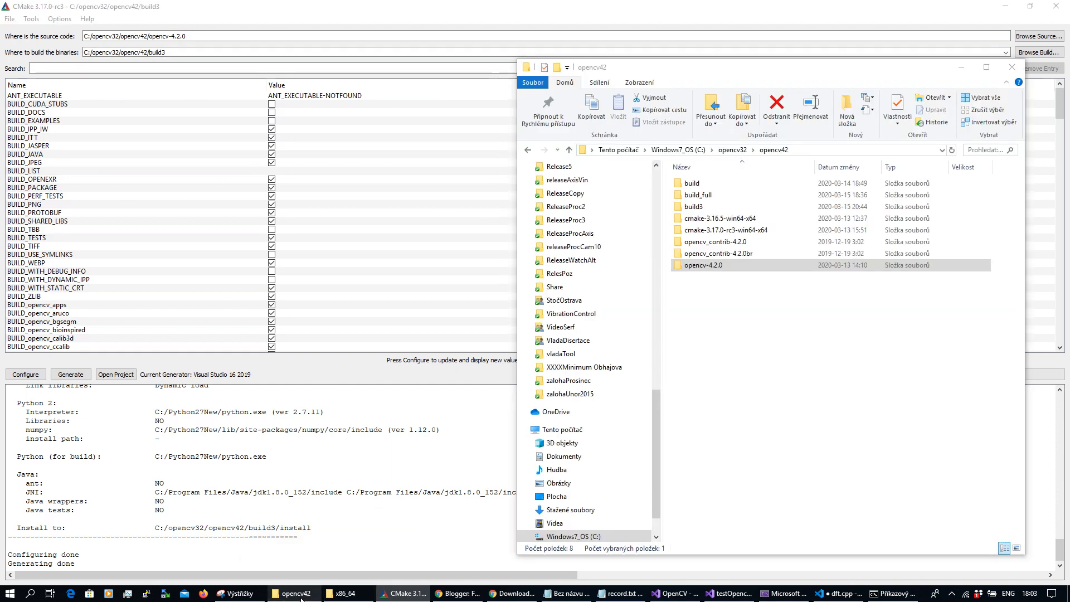
left_click(702, 206)
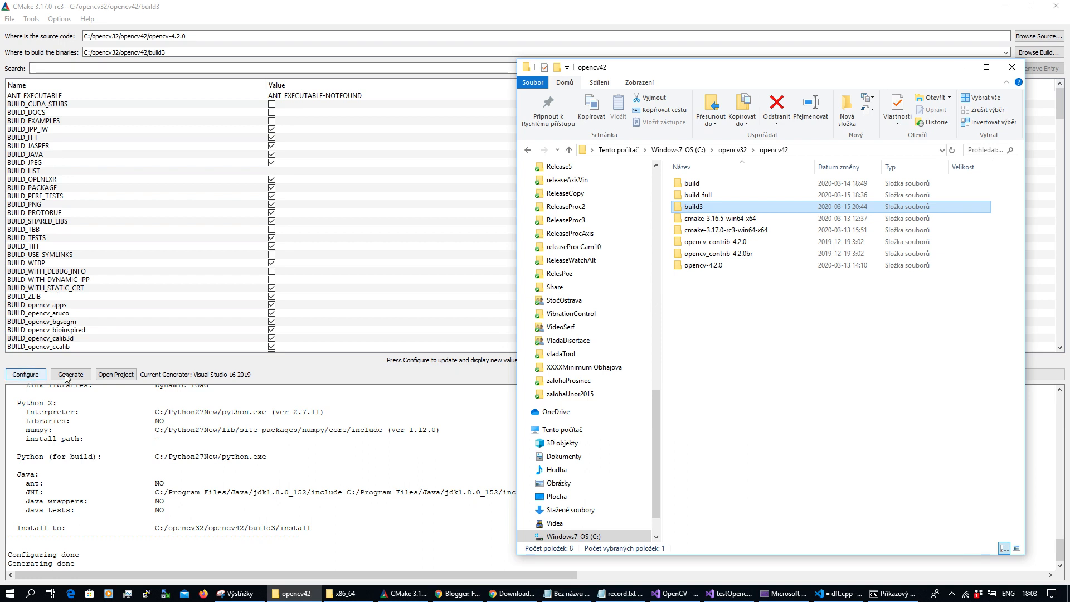
left_click(277, 383)
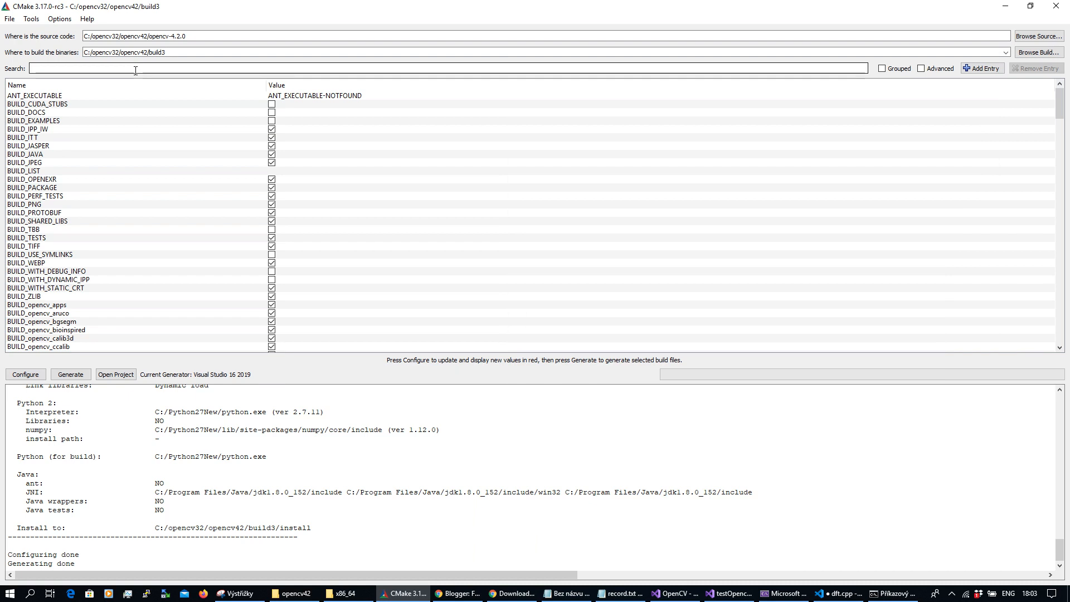
Filter the CMake entries by "ext" to find the extra modules path.
type("e")
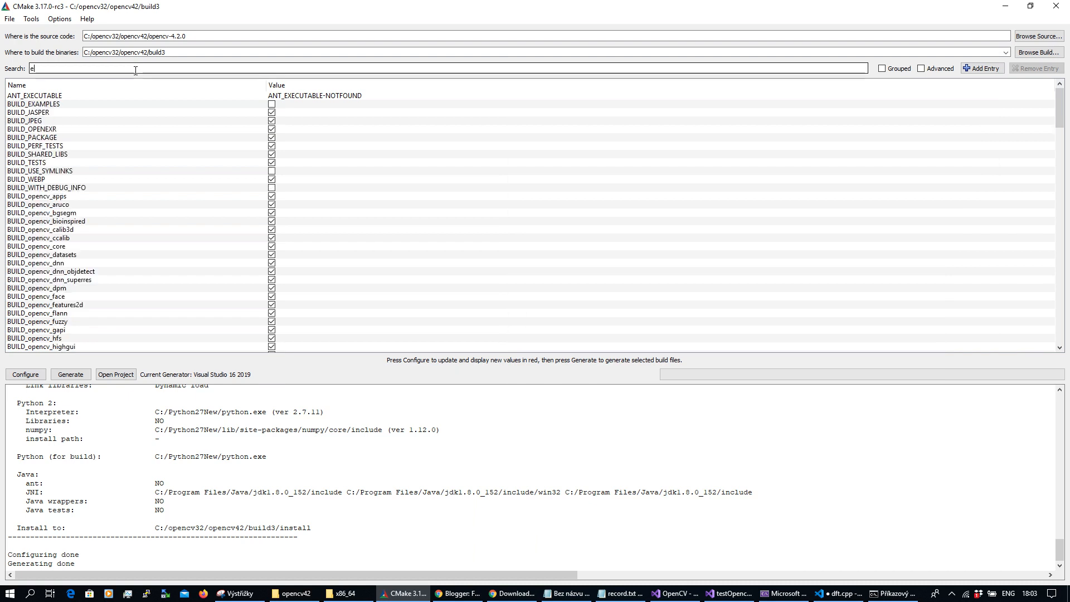
type("x")
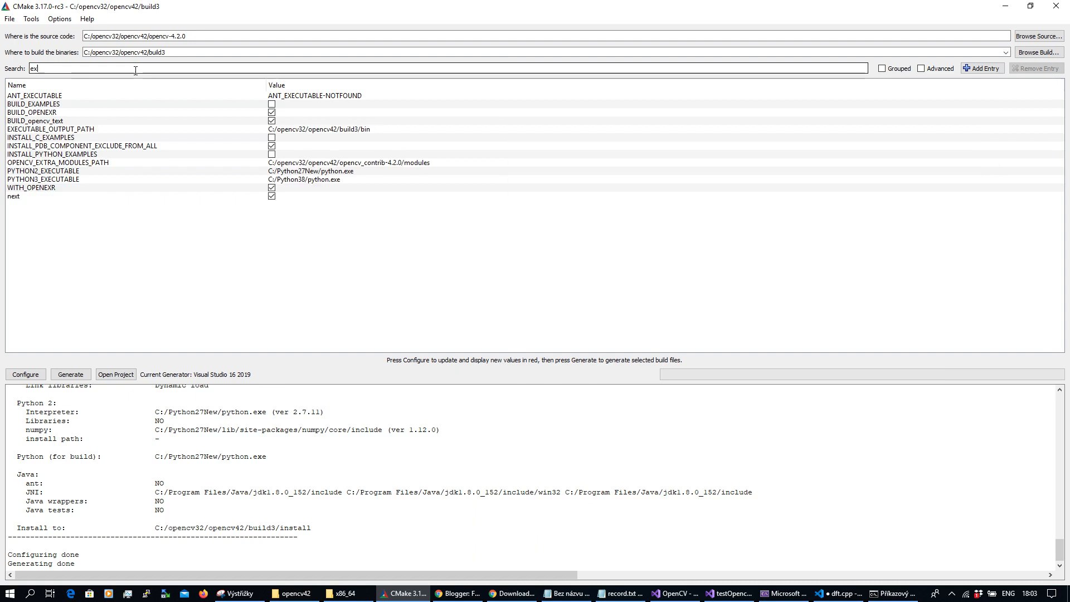
type("t")
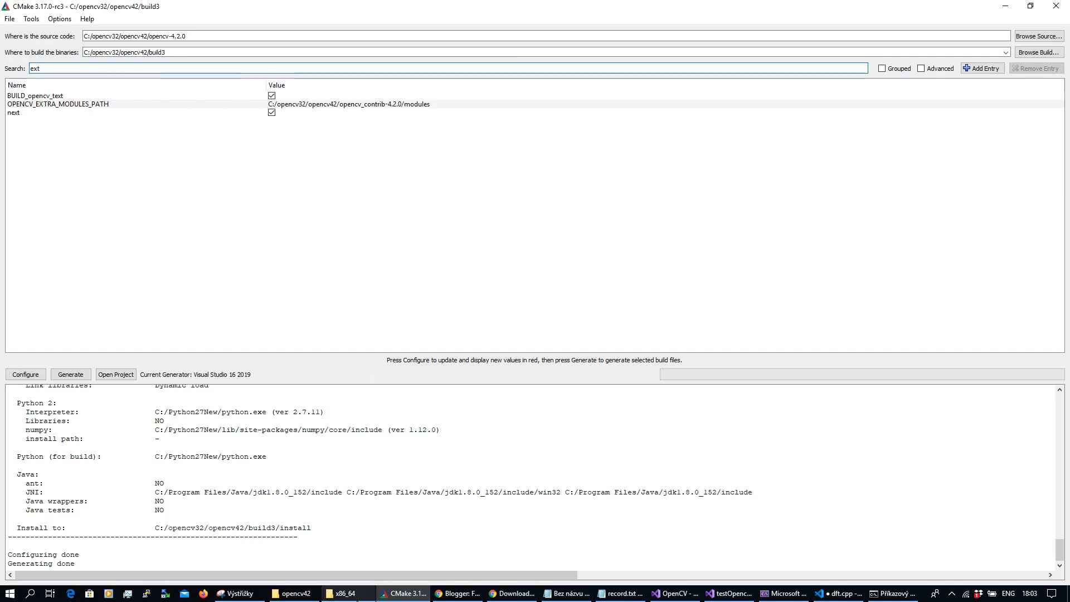
Inspect the modules folder of opencv_contrib-4.2.0 in File Explorer, and select the OPENCV_EXTRA_MODULES_PATH value in CMake.
left_click(291, 593)
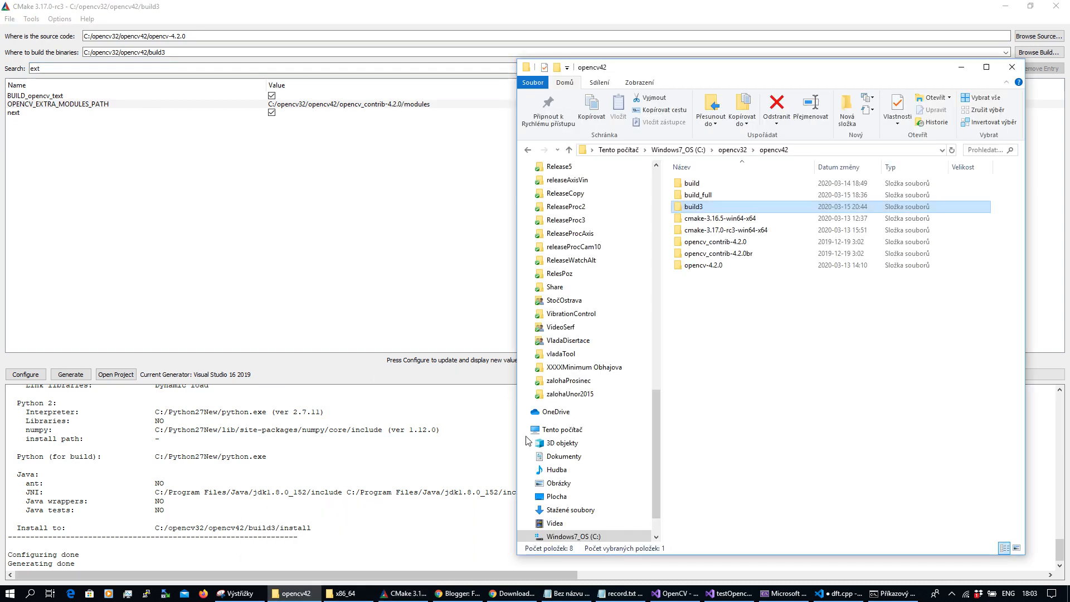
left_click(723, 244)
double_click(723, 244)
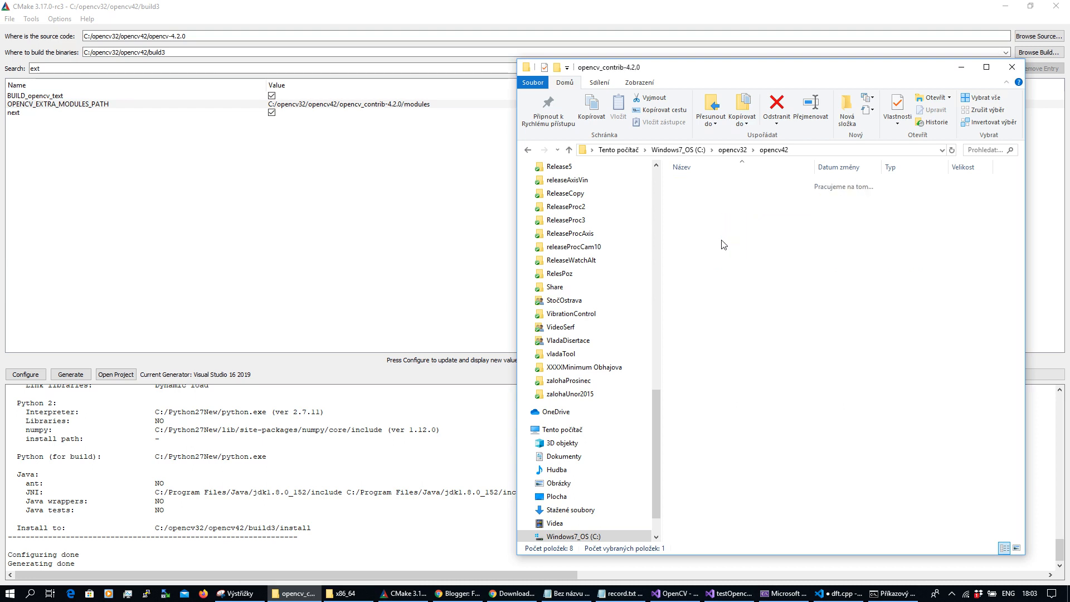
double_click(711, 209)
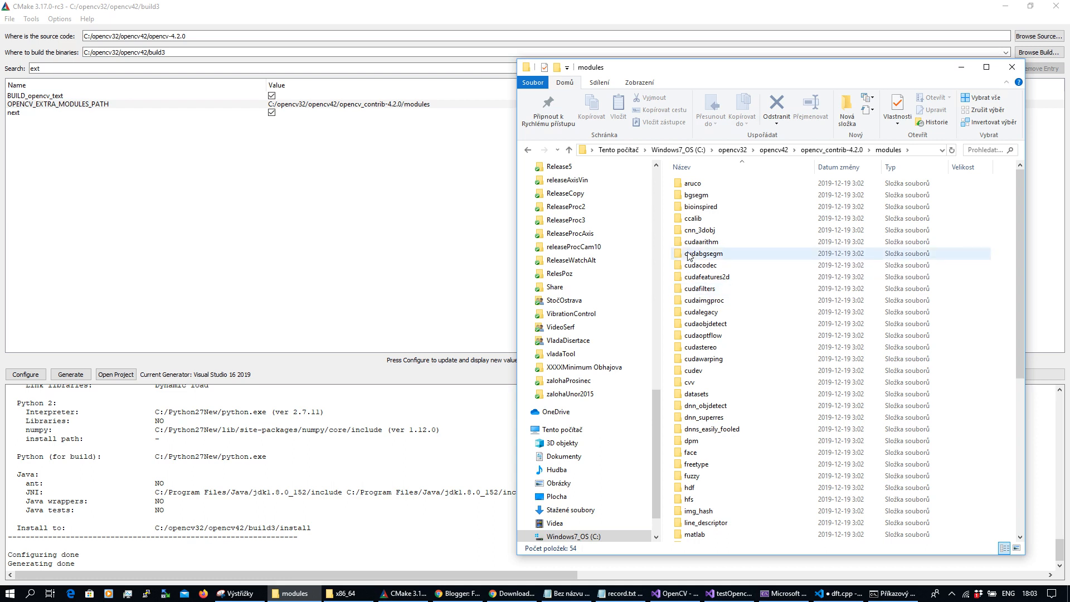
scroll(689, 255, "down", 8)
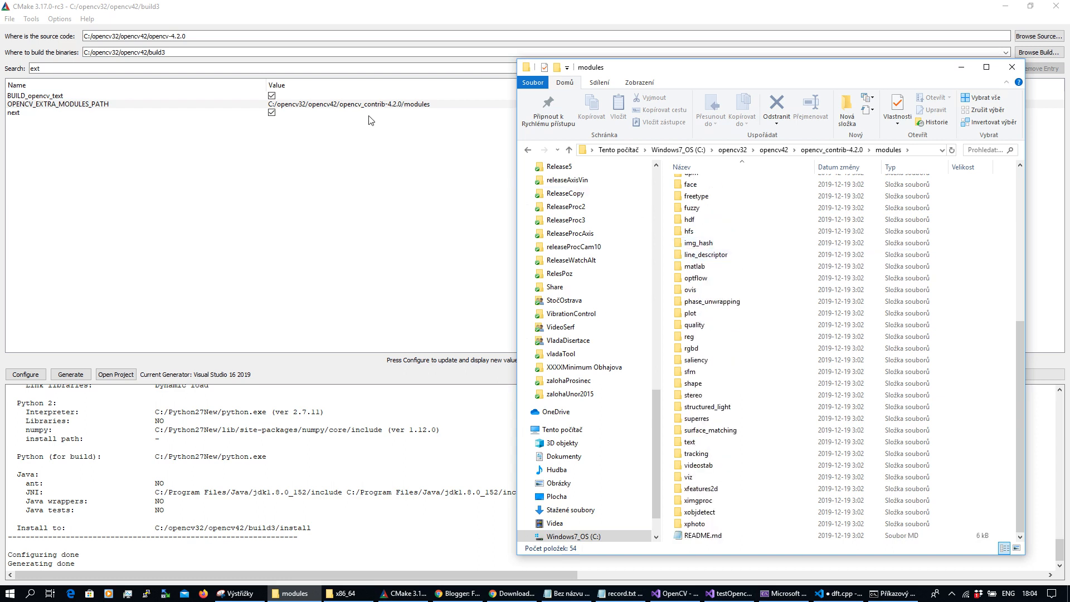
left_click(434, 106)
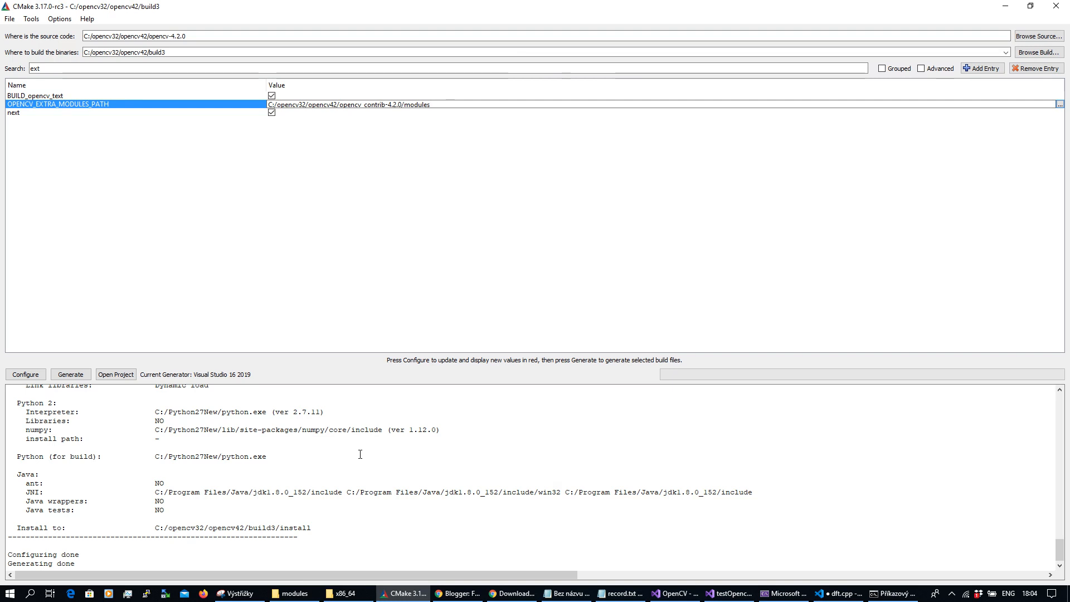
Try appending the copied GStreamer folder path C:\gstreamer\1.0\x86_64 to the OPENCV_EXTRA_MODULES_PATH value in CMake, and remove the appended path.
left_click(346, 593)
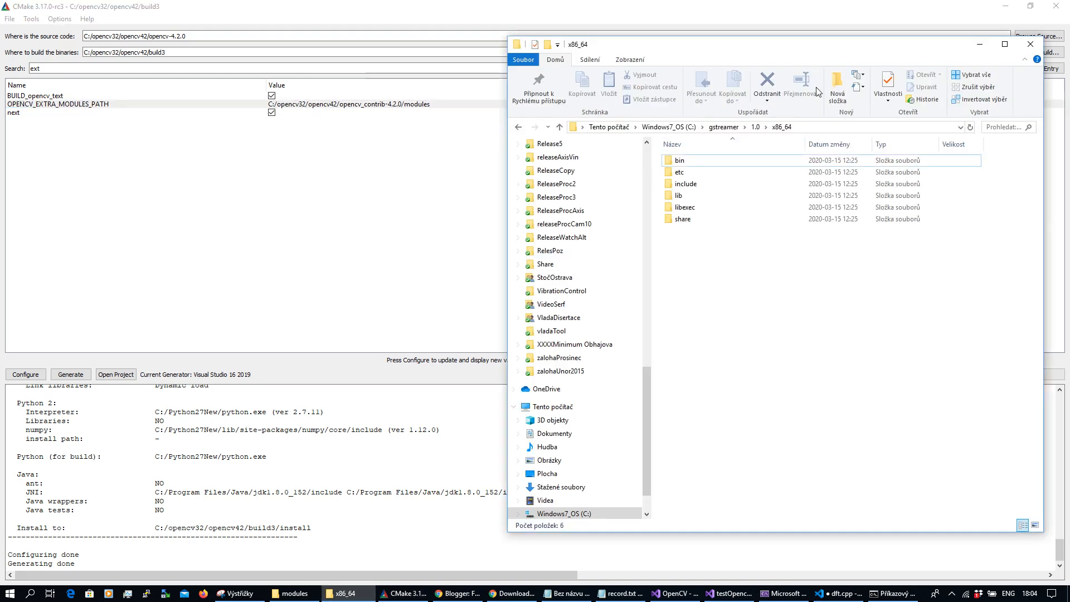
left_click(812, 126)
key("ctrl+c")
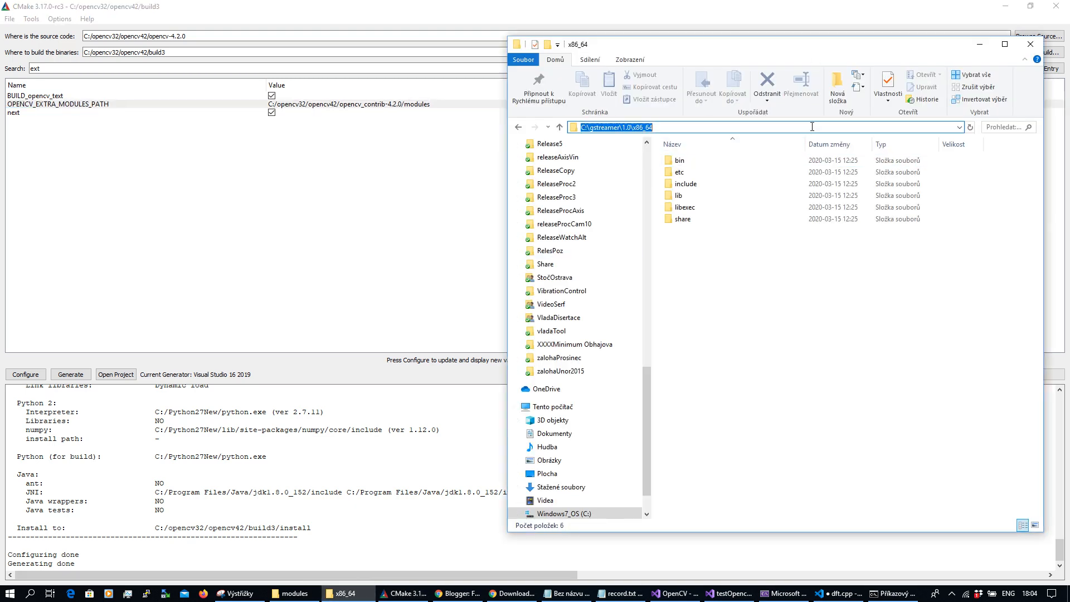
left_click(979, 44)
left_click(484, 104)
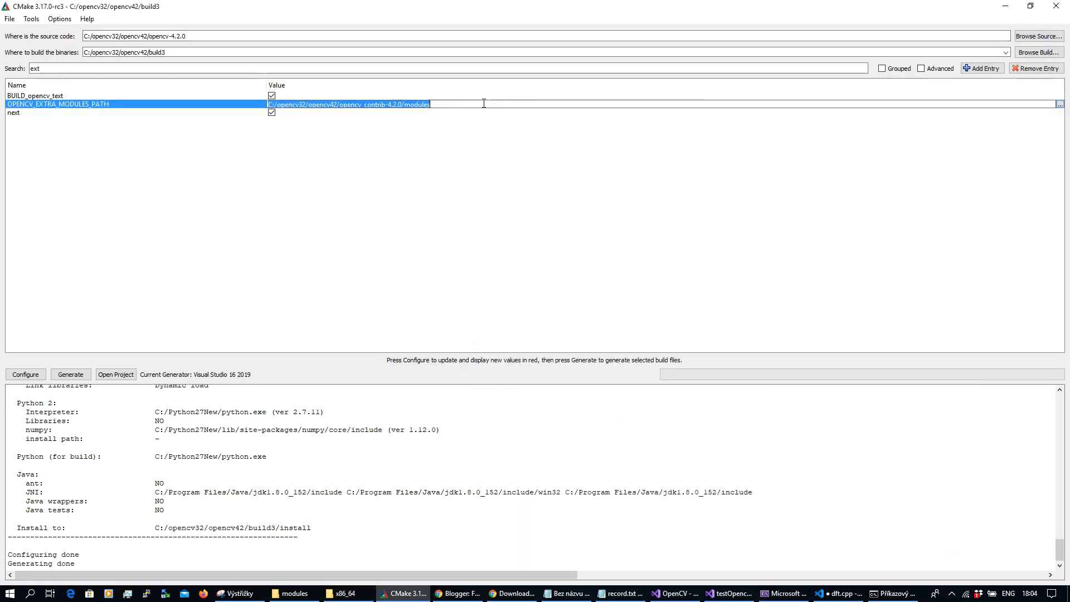
key("ctrl+v")
left_click_drag(474, 102, 508, 105)
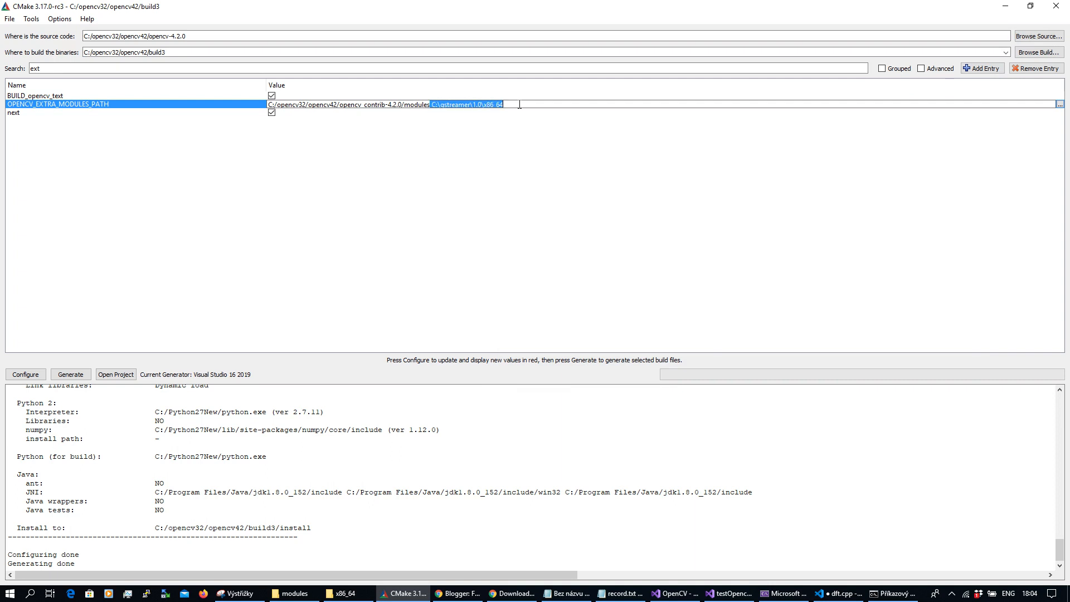
key("BackSpace")
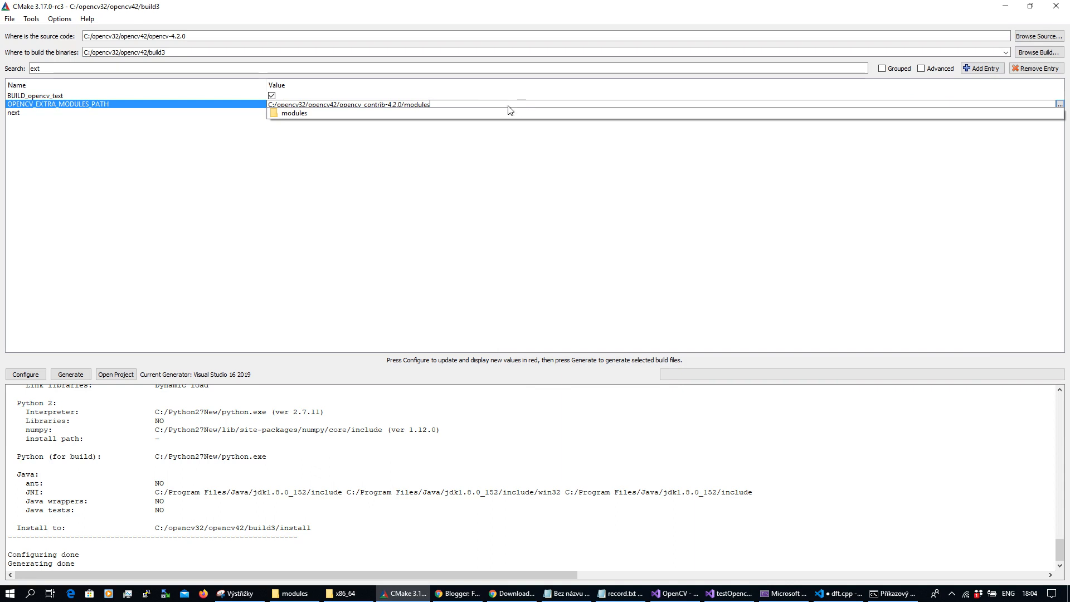
Examine the slash separators in the OPENCV_EXTRA_MODULES_PATH value.
left_click(403, 104)
left_click(404, 104)
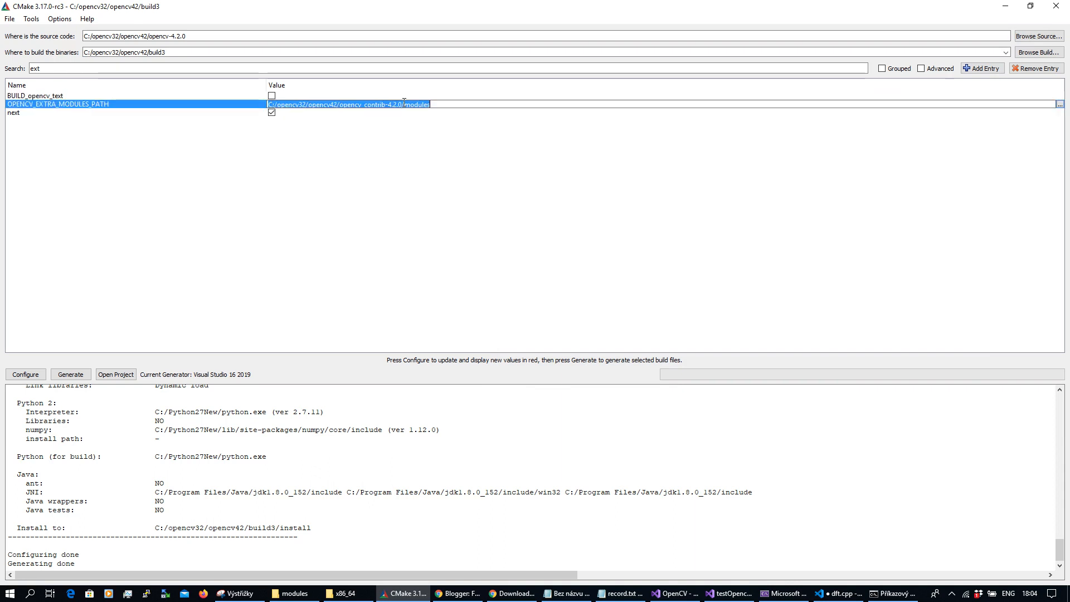
left_click(338, 103)
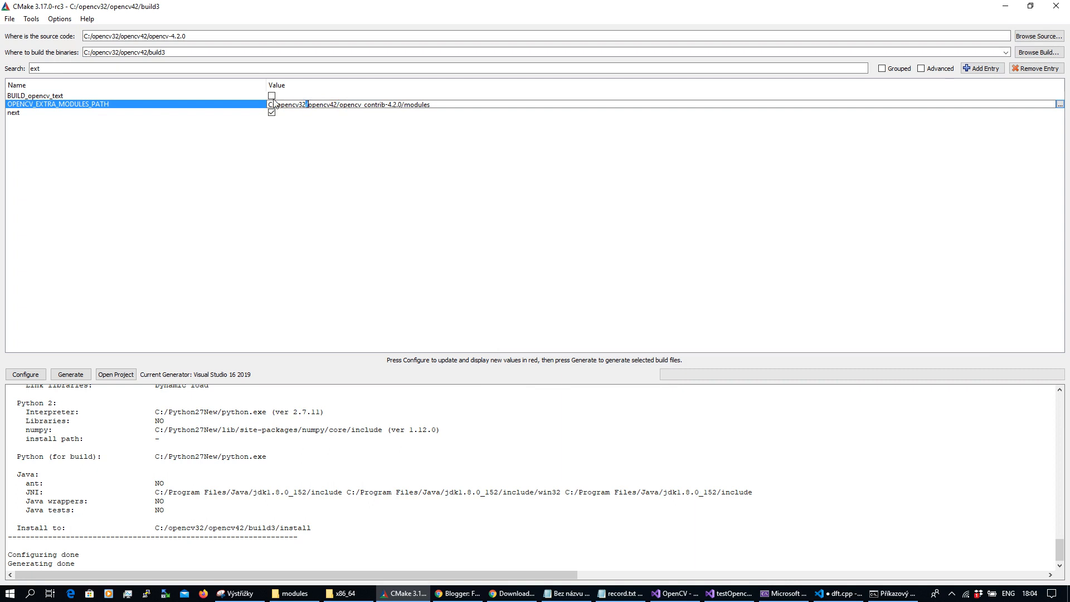
Replace the entry filter with "gst" to find the GStreamer settings.
left_click(185, 69)
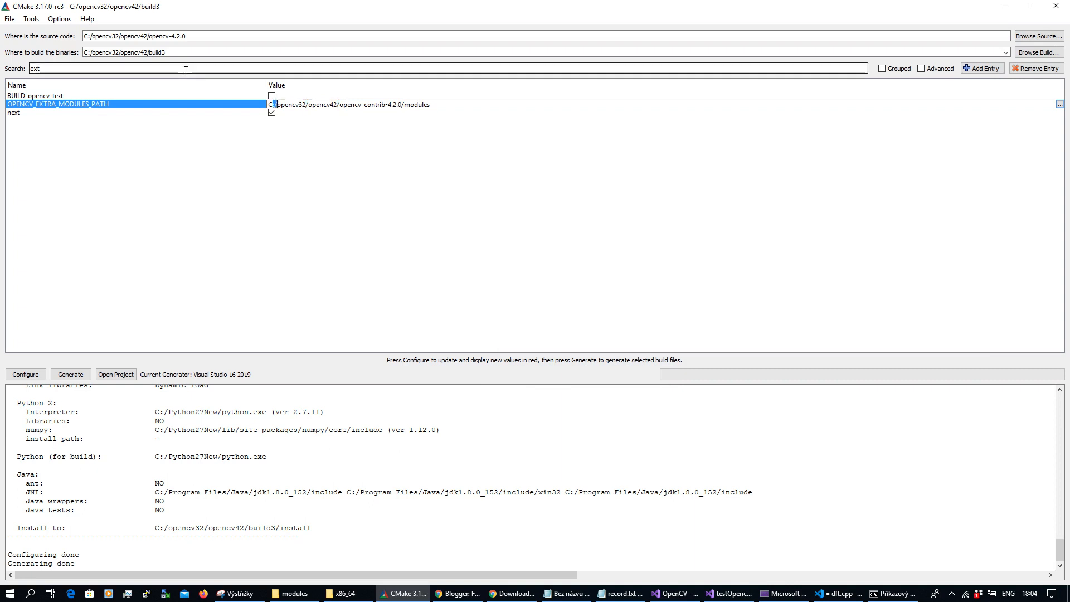
key("BackSpace")
key("BackSpace")
key("BackSpace")
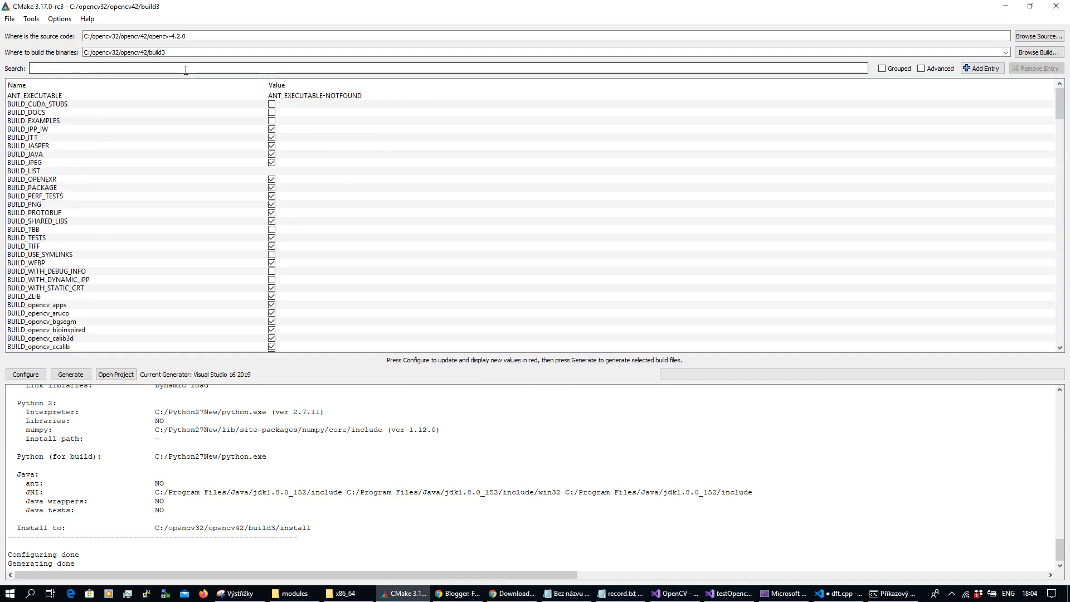
type("gs")
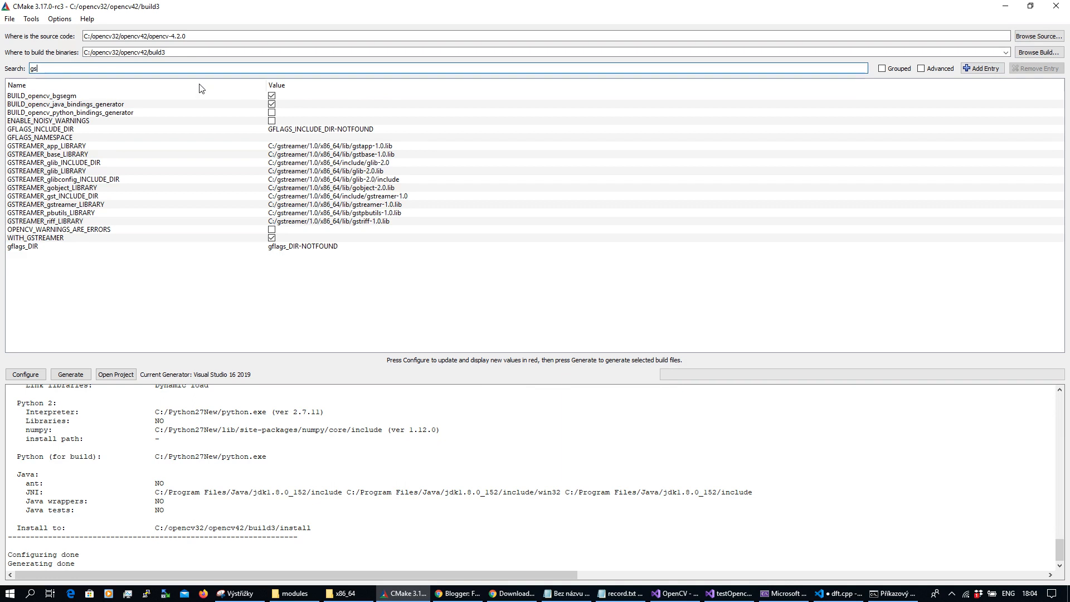
type("t")
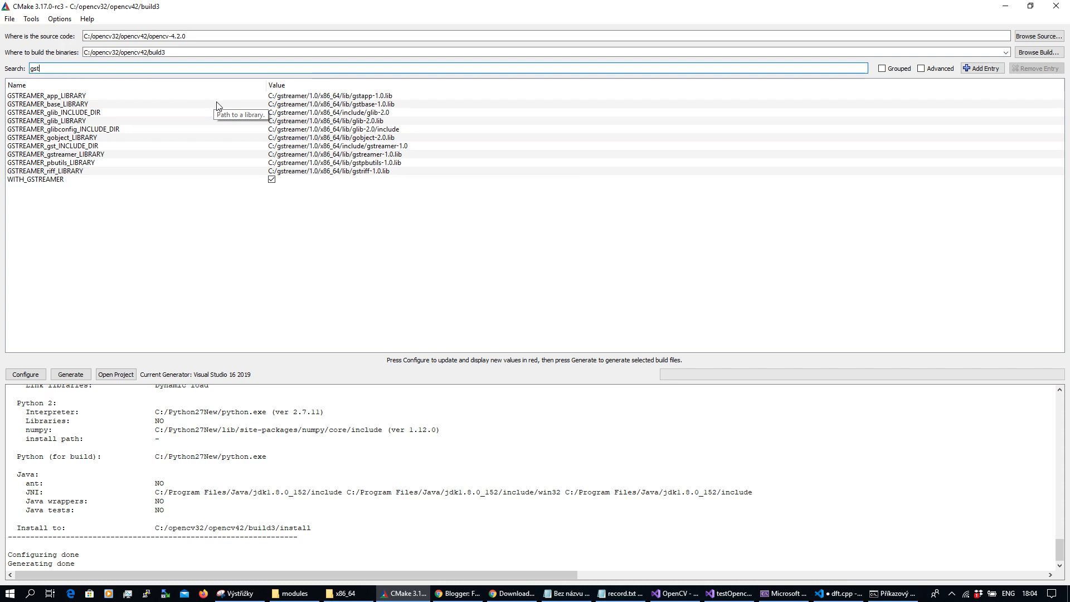
Compare the GStreamer x86_64 folder in File Explorer with CMake's GSTREAMER_gstreamer_LIBRARY and GSTREAMER_pbutils_LIBRARY paths.
left_click(341, 593)
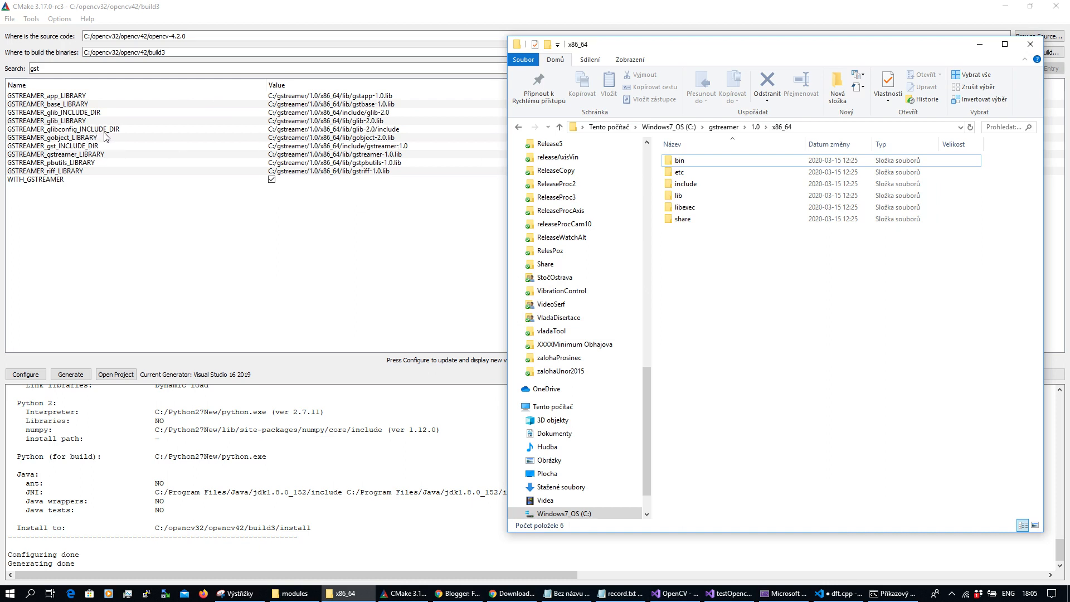
left_click(397, 156)
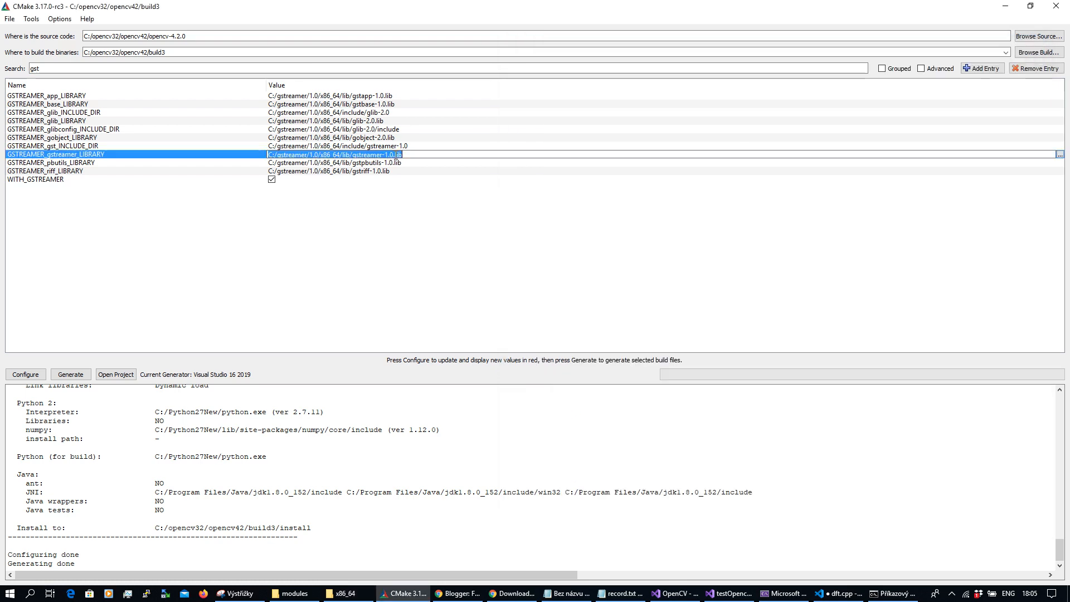
left_click(395, 156)
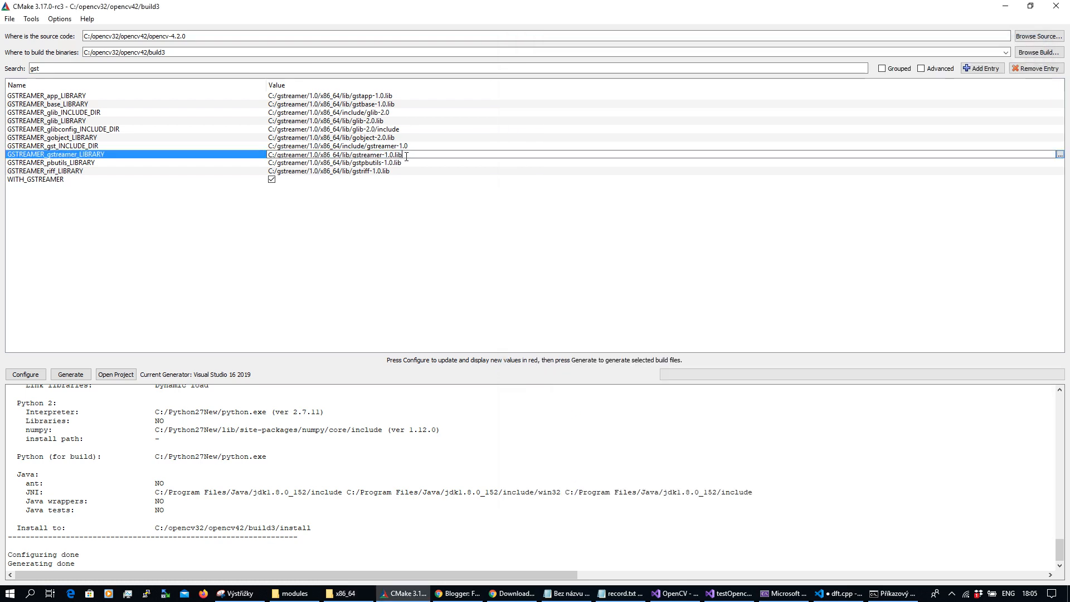
left_click(407, 163)
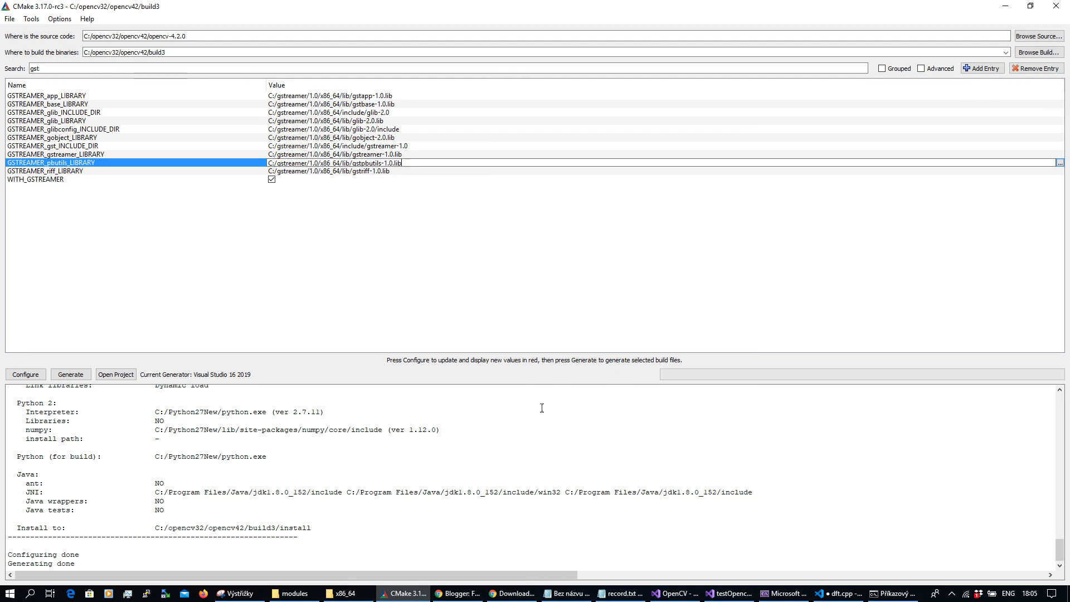
Open the lib folder of the GStreamer x86_64 installation in File Explorer and locate gstreamer-1.0.lib.
left_click(343, 593)
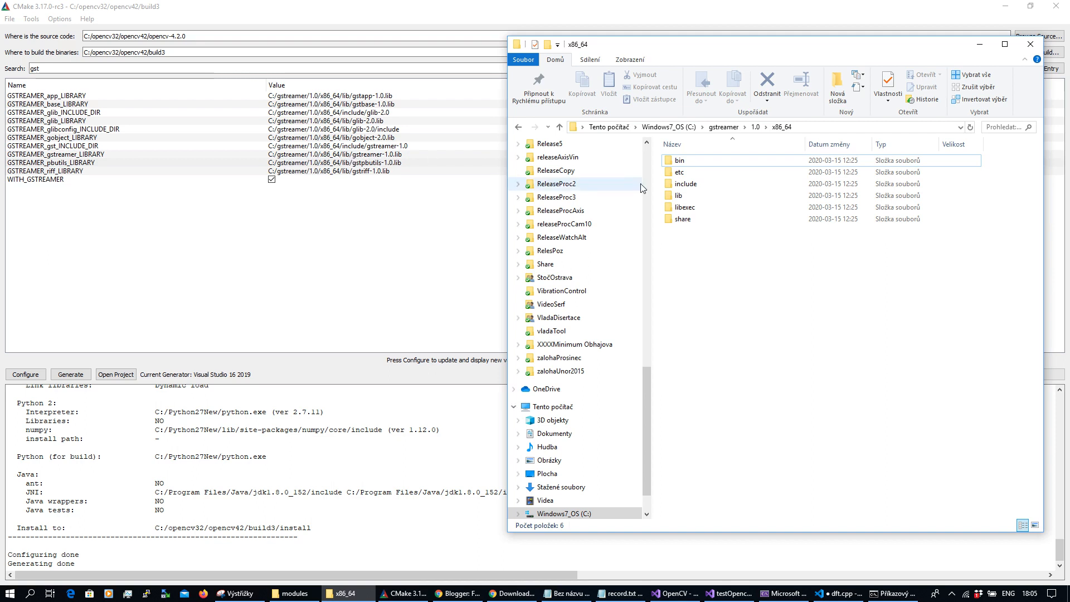
left_click(694, 198)
double_click(694, 198)
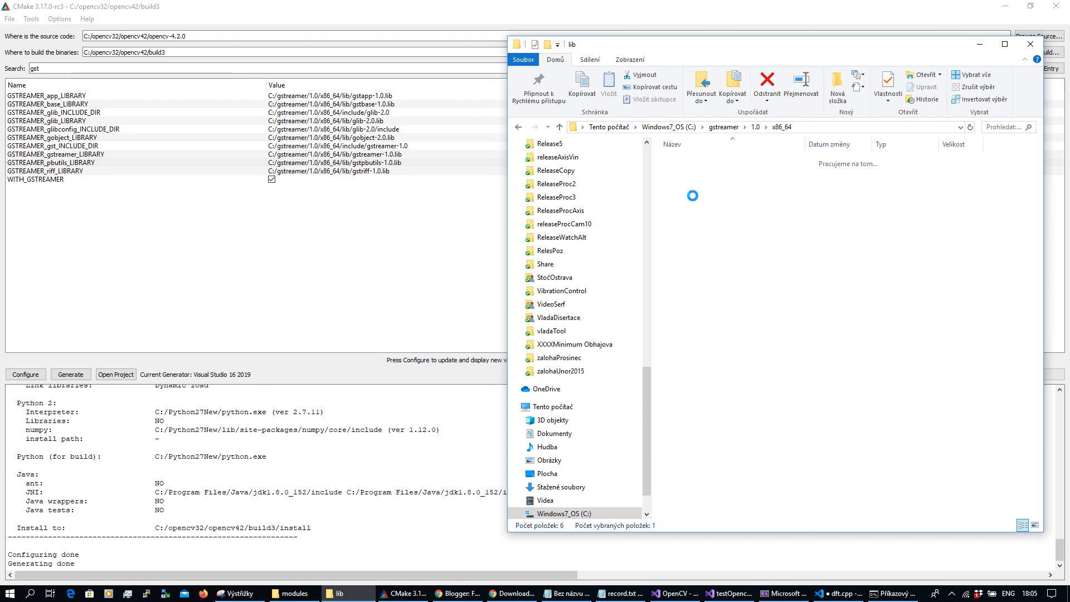
key("Down")
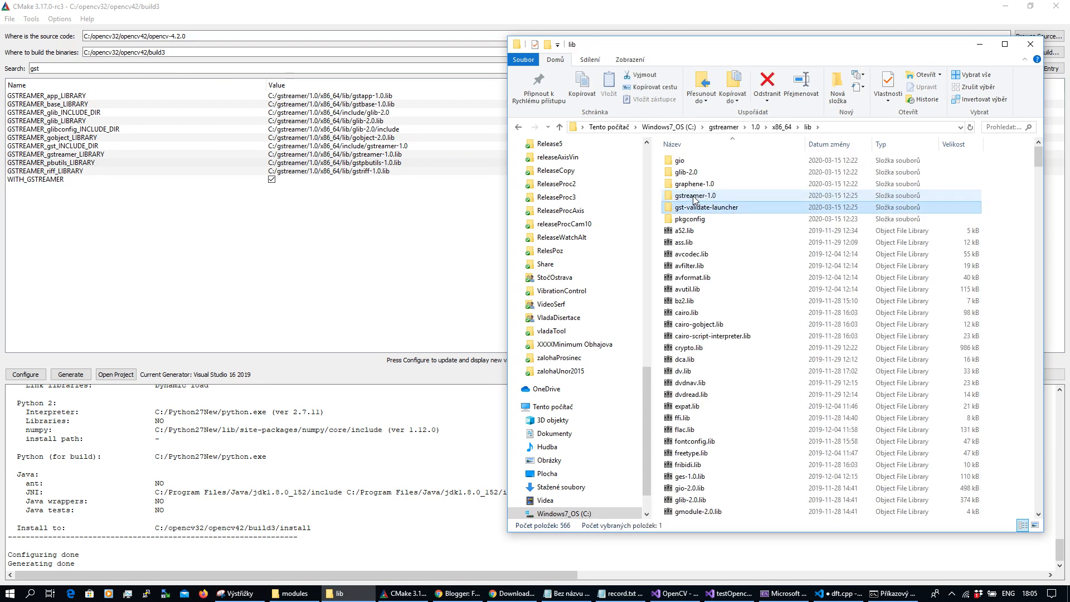
key("g")
key("g")
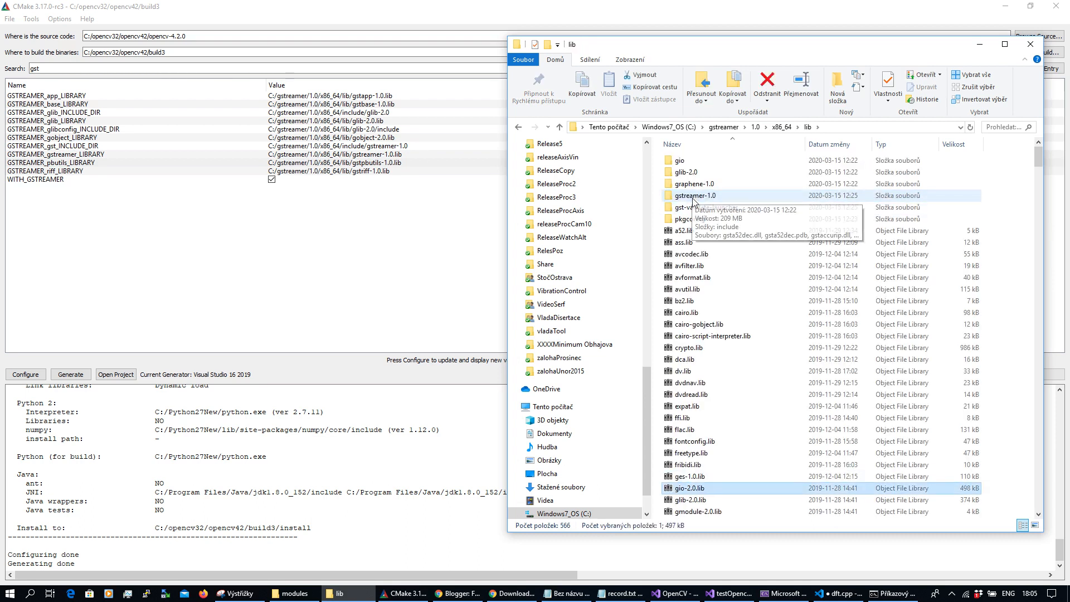
scroll(698, 219, "down", 4)
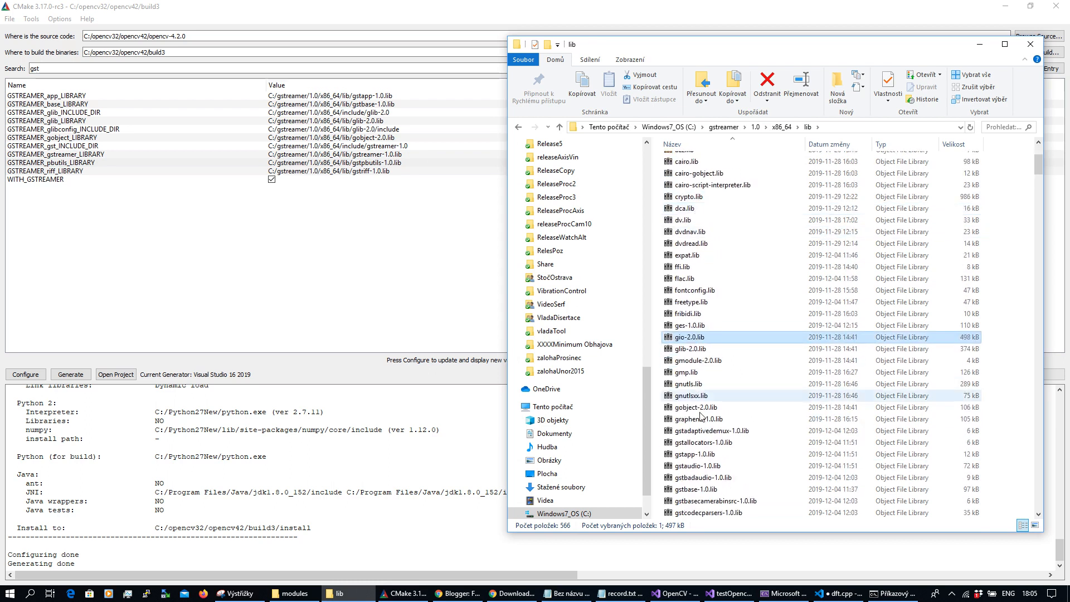
scroll(704, 410, "down", 2)
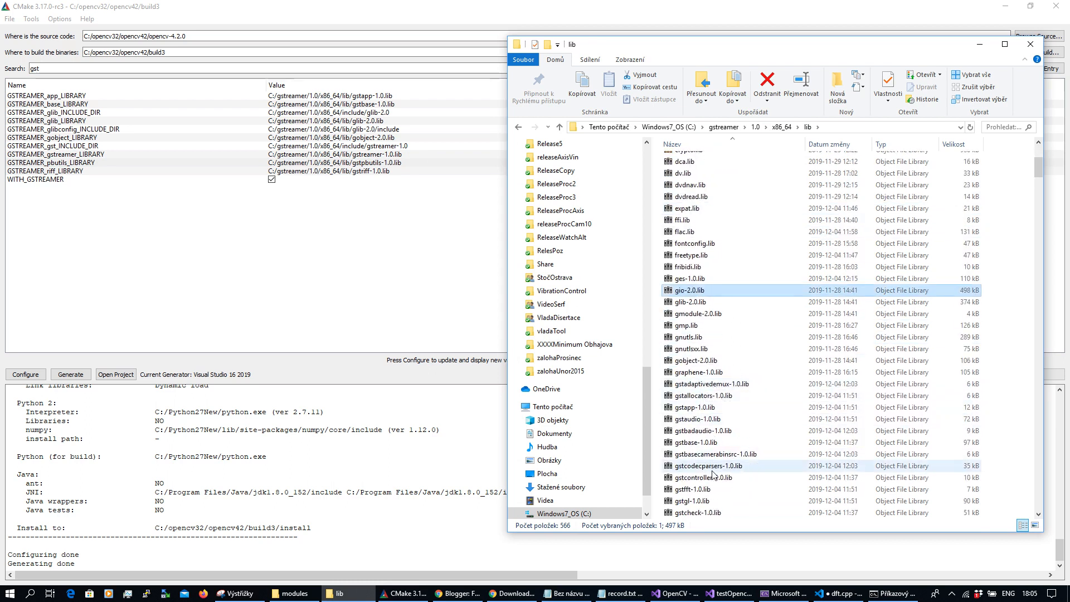
scroll(713, 474, "down", 3)
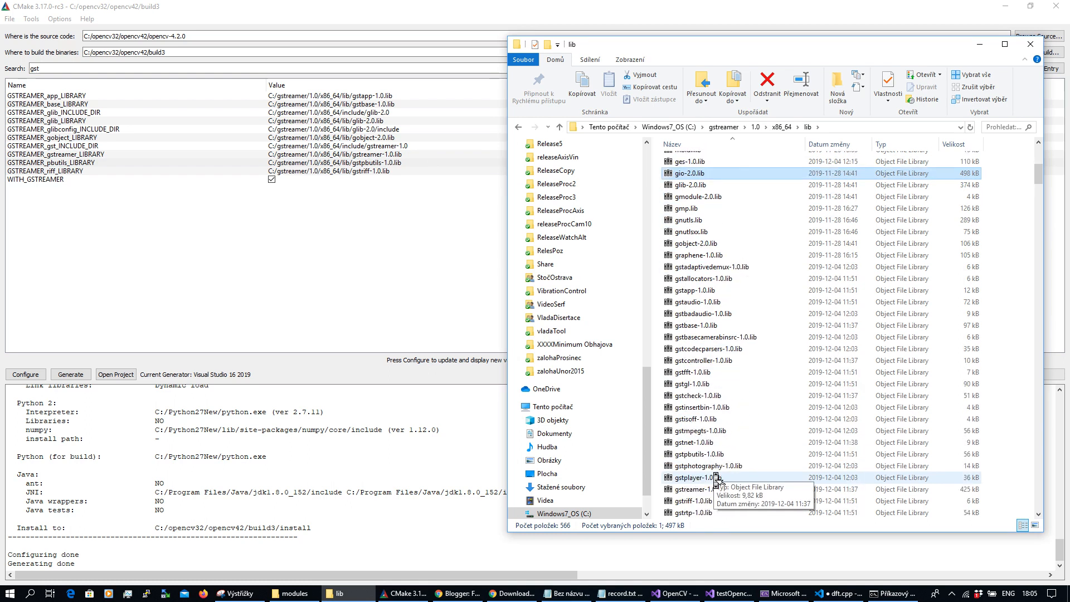
scroll(717, 479, "down", 2)
left_click(699, 444)
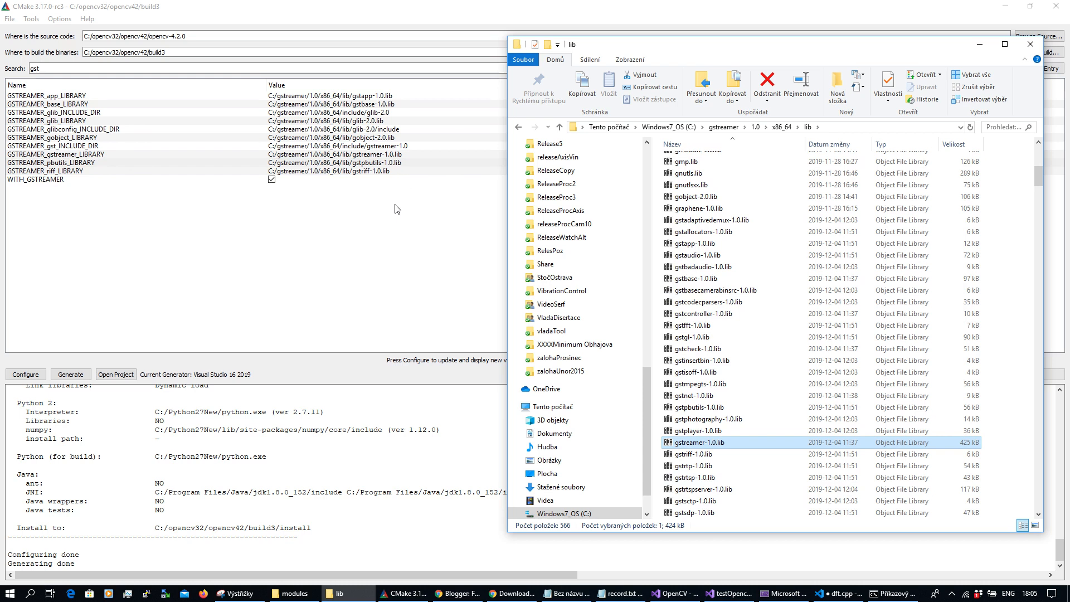
Return to CMake and check the GStreamer entry under Video I/O in the configuration output.
left_click(391, 450)
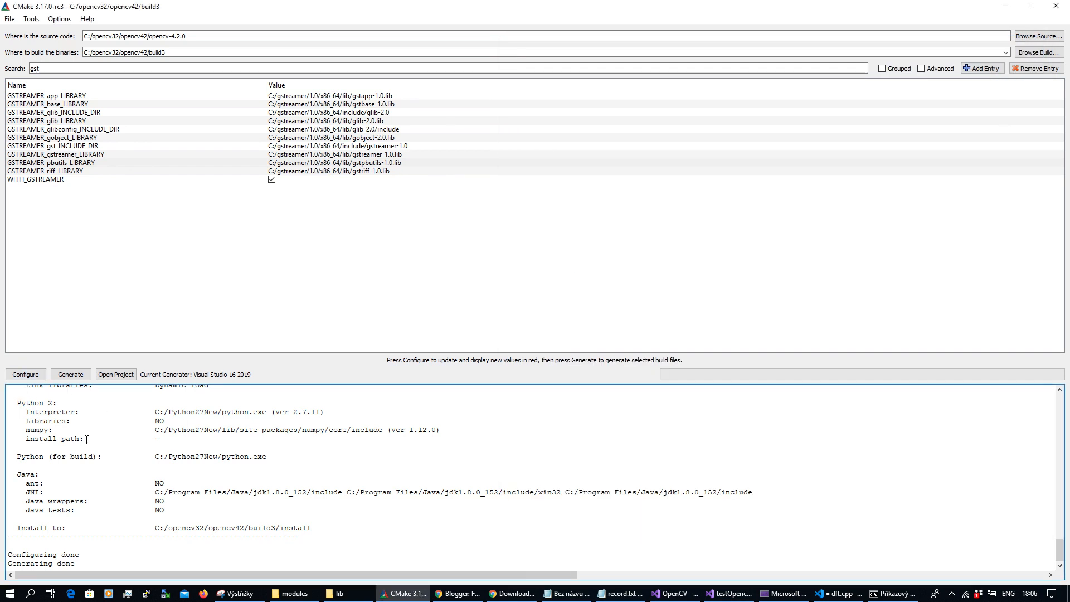
scroll(87, 440, "up", 15)
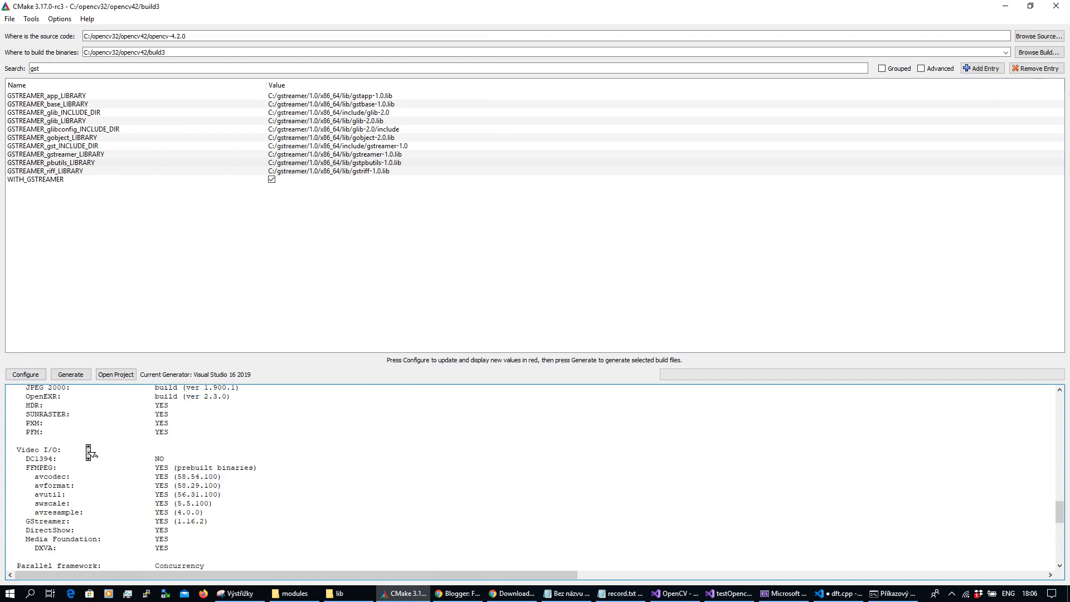
left_click_drag(27, 524, 174, 516)
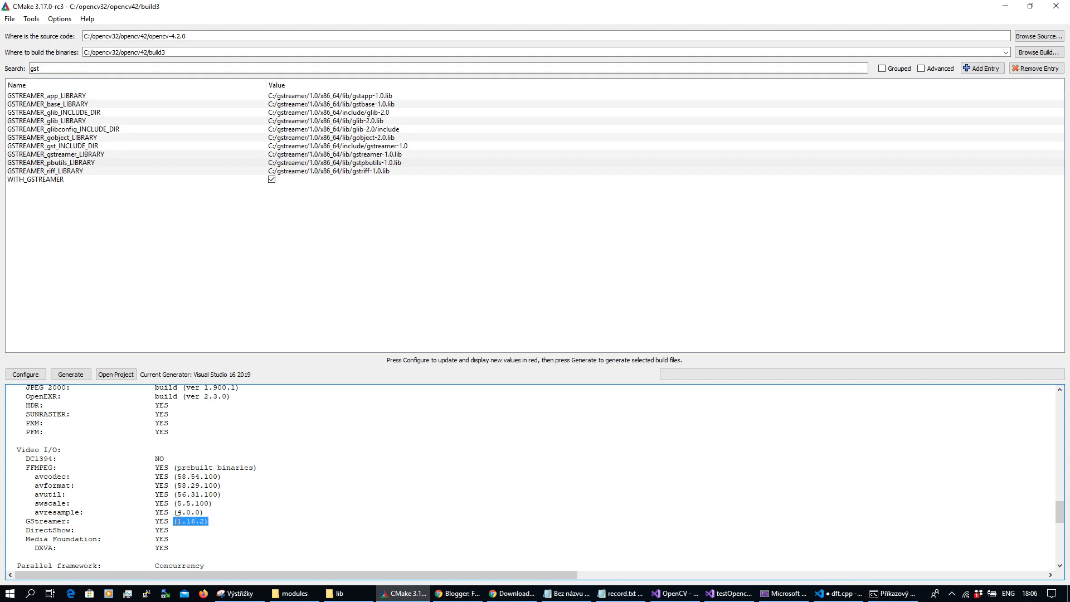
Check the configuring and generating status lines at the end of the CMake output.
scroll(228, 523, "down", 12)
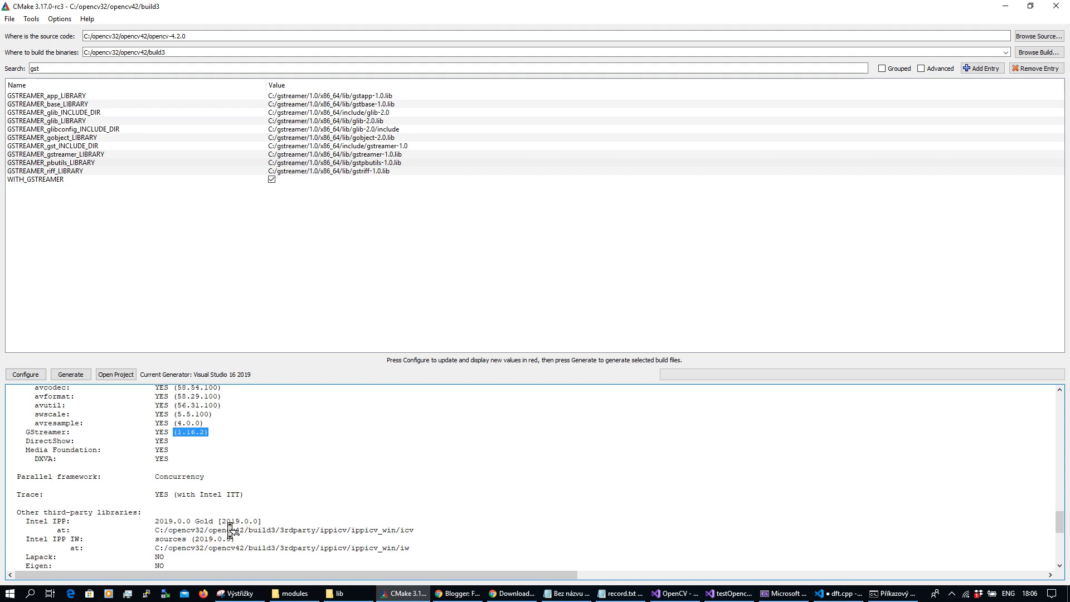
left_click_drag(90, 558, 6, 555)
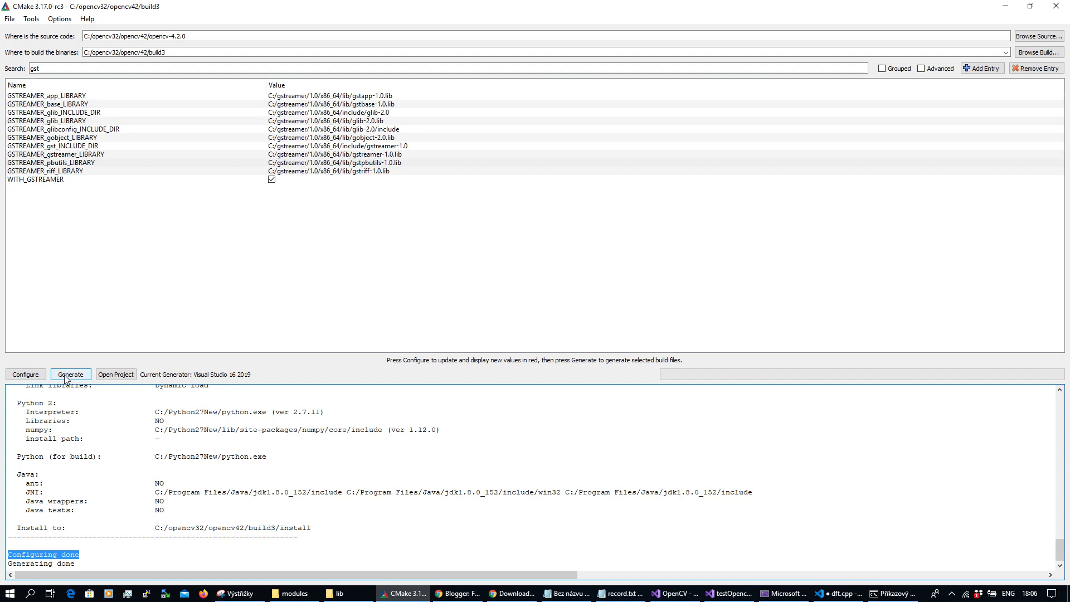
left_click(78, 562)
left_click_drag(59, 566, 8, 567)
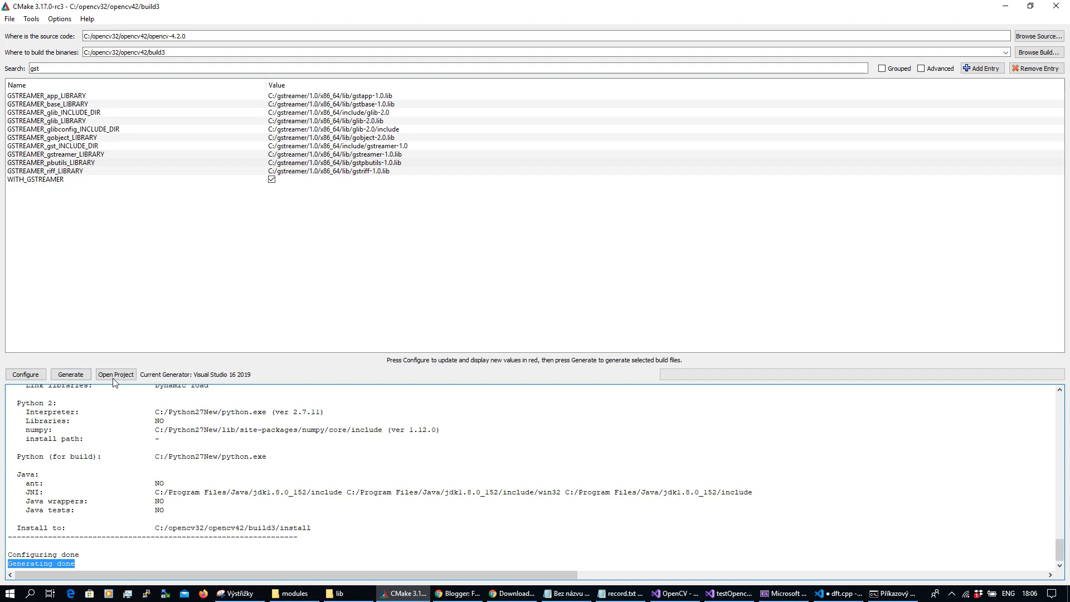
Locate OpenCV.sln in the build3 folder inside opencv42 in File Explorer, and return to CMake.
left_click(306, 594)
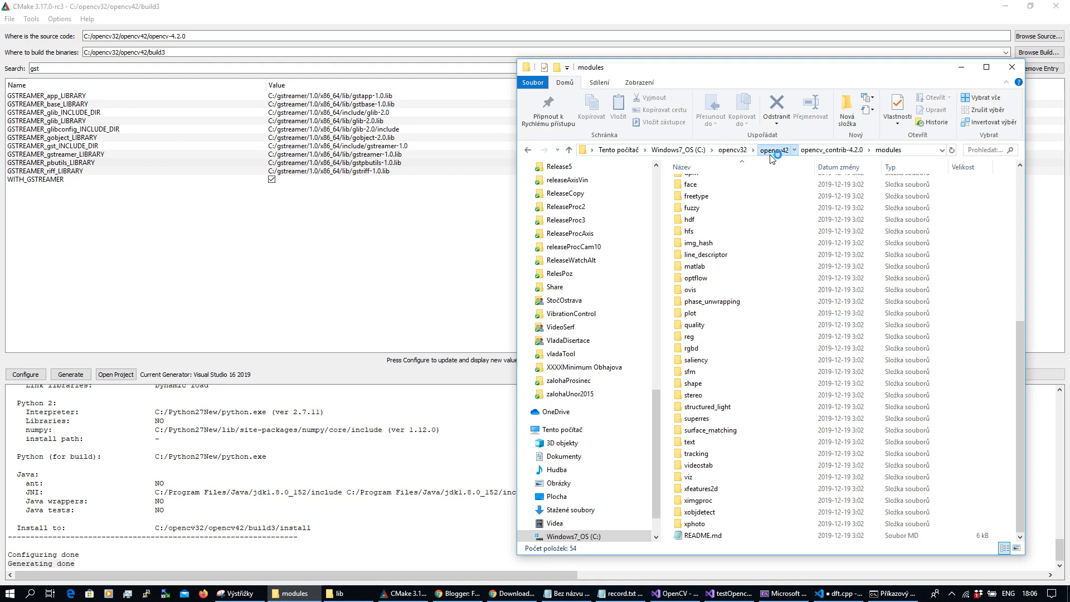
left_click(773, 150)
left_click(716, 211)
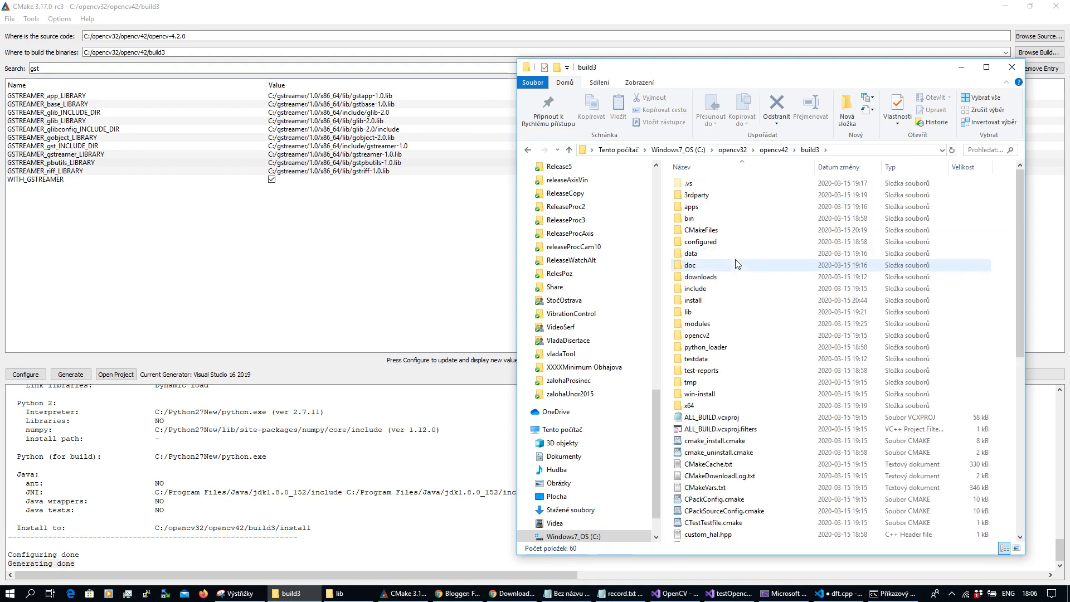
scroll(738, 268, "down", 10)
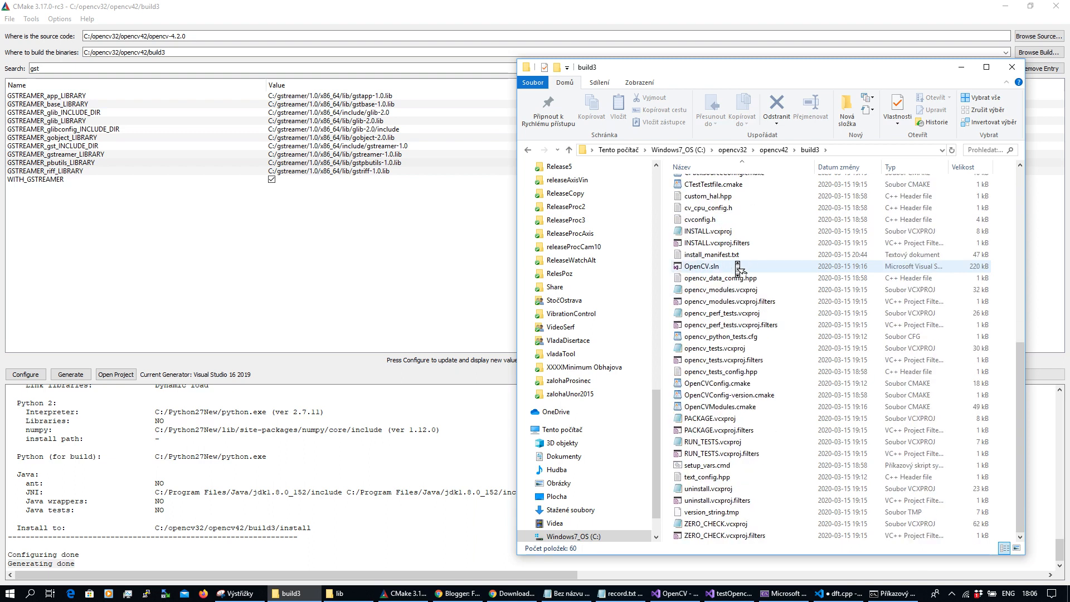
scroll(738, 268, "up", 1)
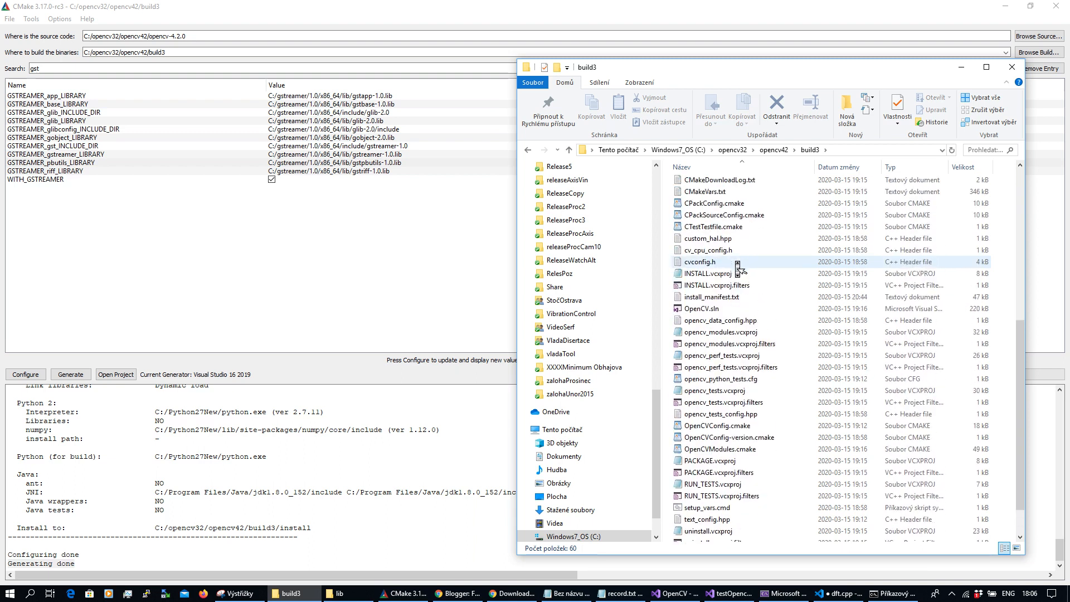
left_click(713, 315)
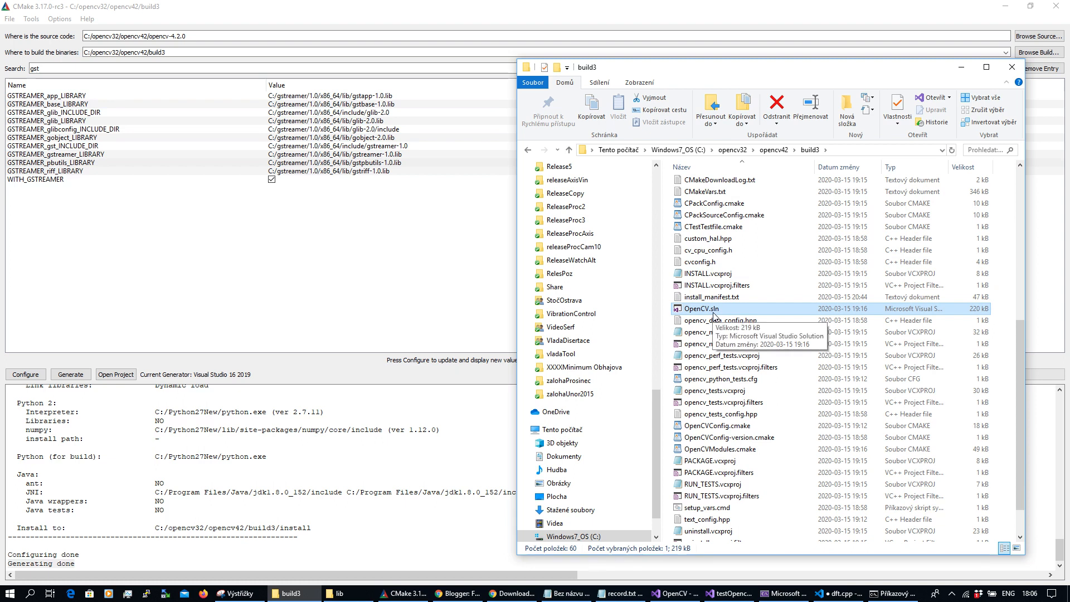
left_click(961, 67)
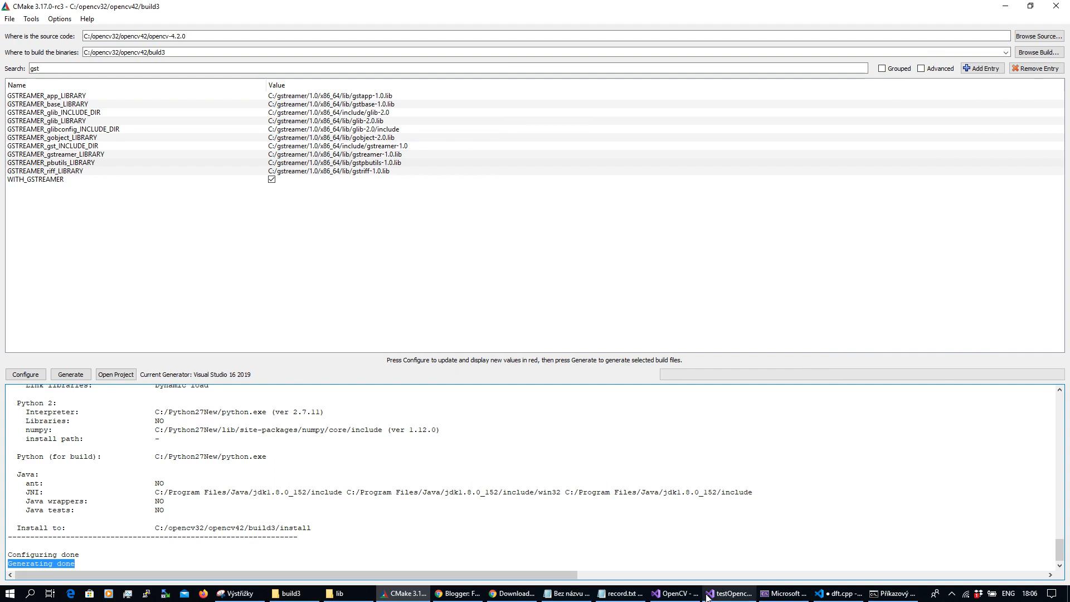
Switch to the OpenCV solution in Visual Studio and set its build configuration to Release.
left_click(674, 593)
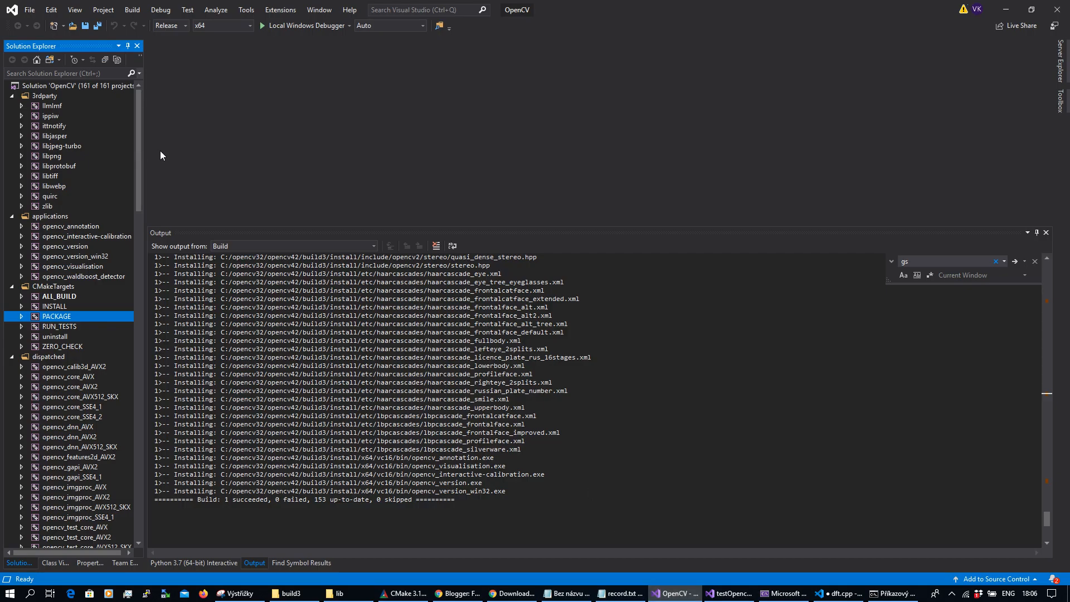
left_click(66, 88)
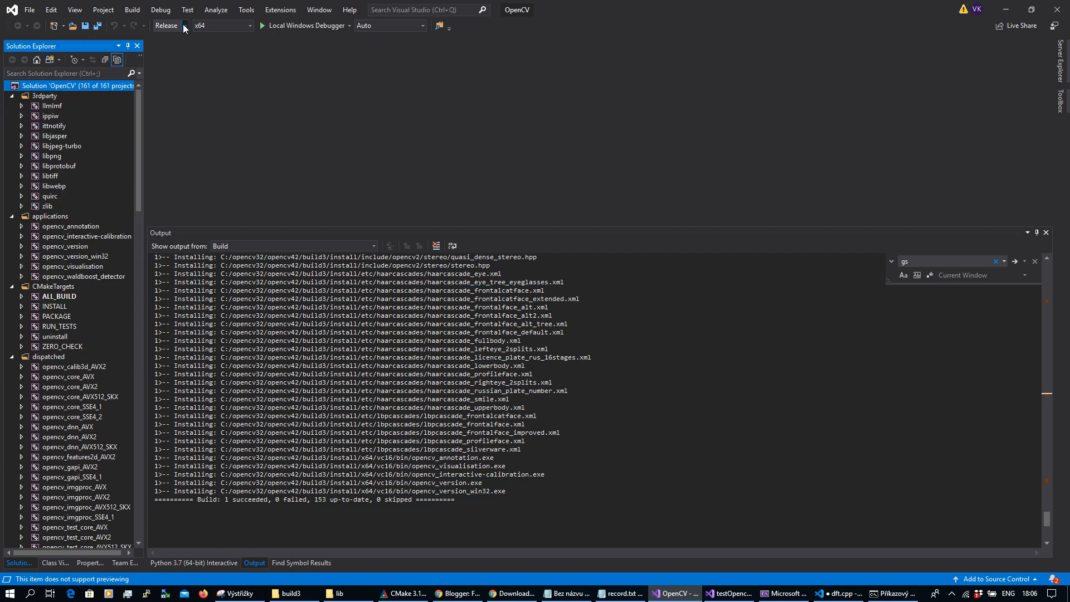
left_click(183, 25)
left_click(163, 48)
View the build commands available for the whole OpenCV solution and look through its list of projects.
right_click(49, 87)
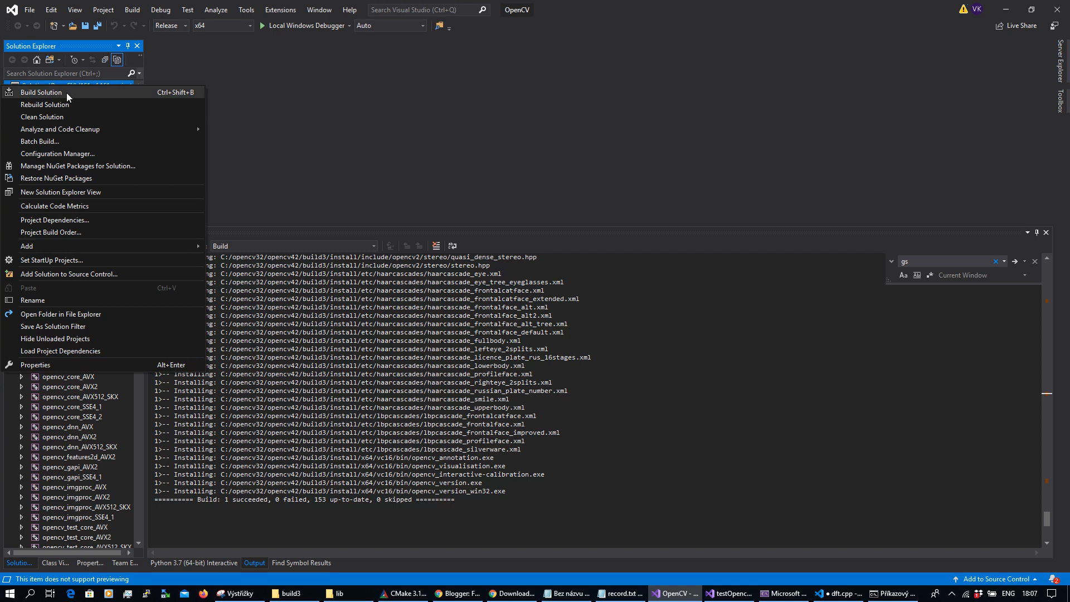
left_click(315, 151)
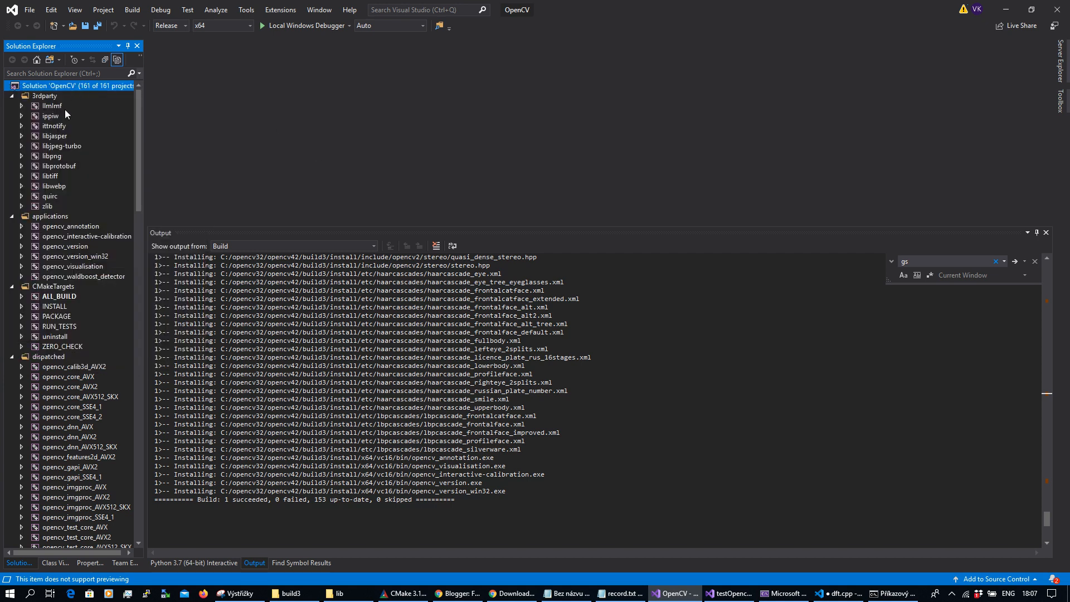
scroll(77, 233, "down", 14)
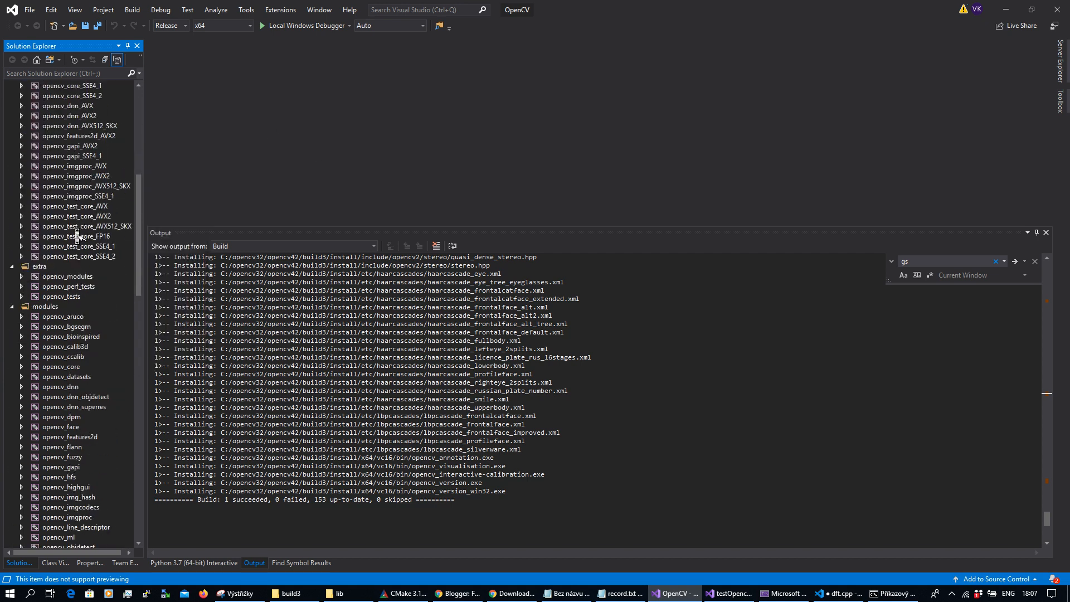
scroll(63, 287, "down", 17)
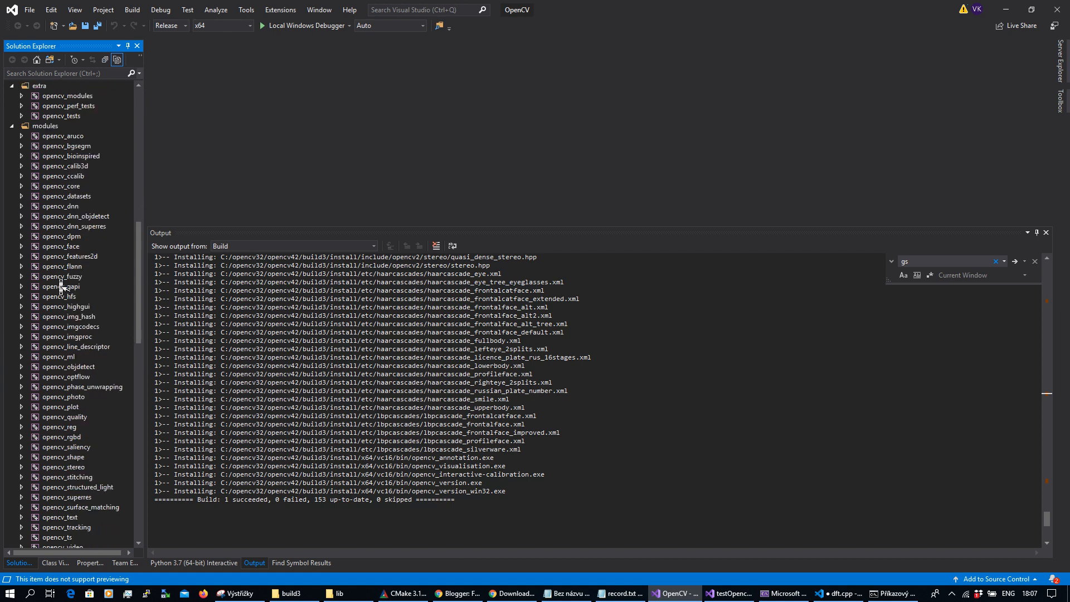
scroll(62, 287, "up", 8)
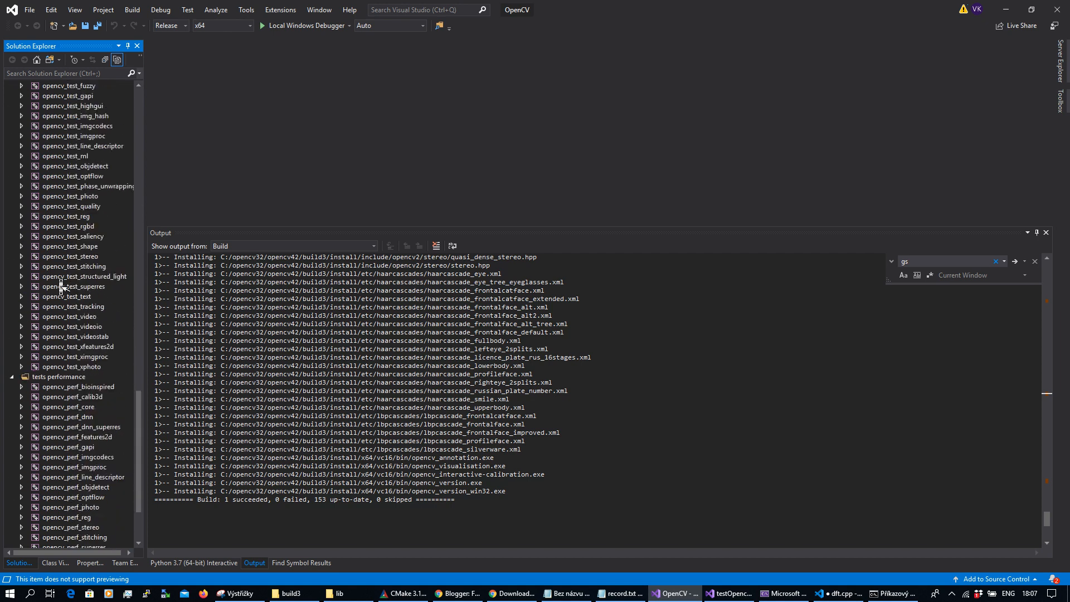
scroll(62, 287, "up", 20)
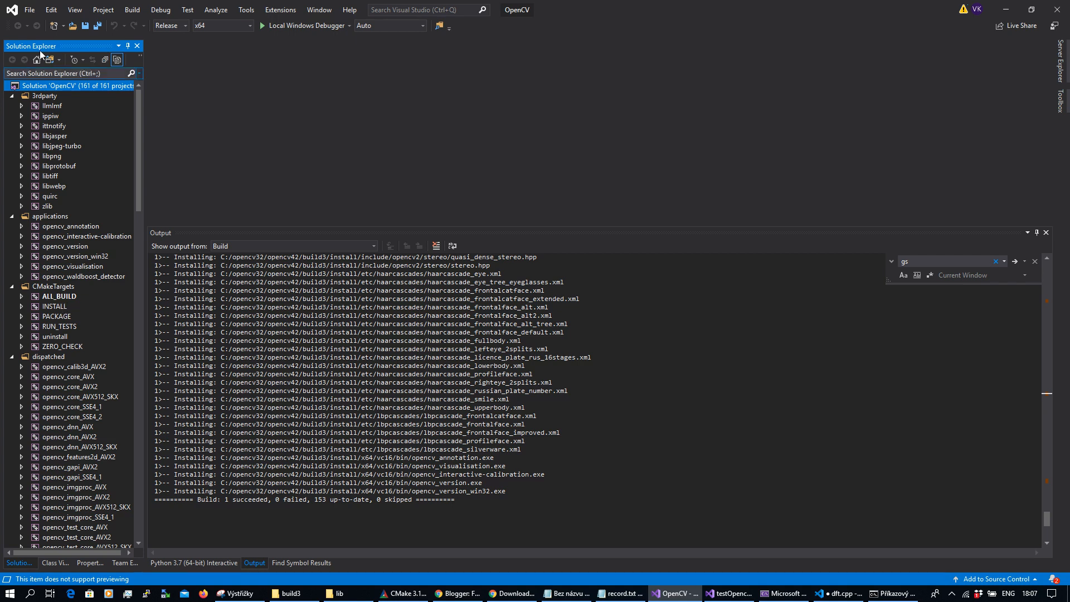
View the build commands available for the INSTALL project under CMakeTargets without running any of them.
left_click(56, 306)
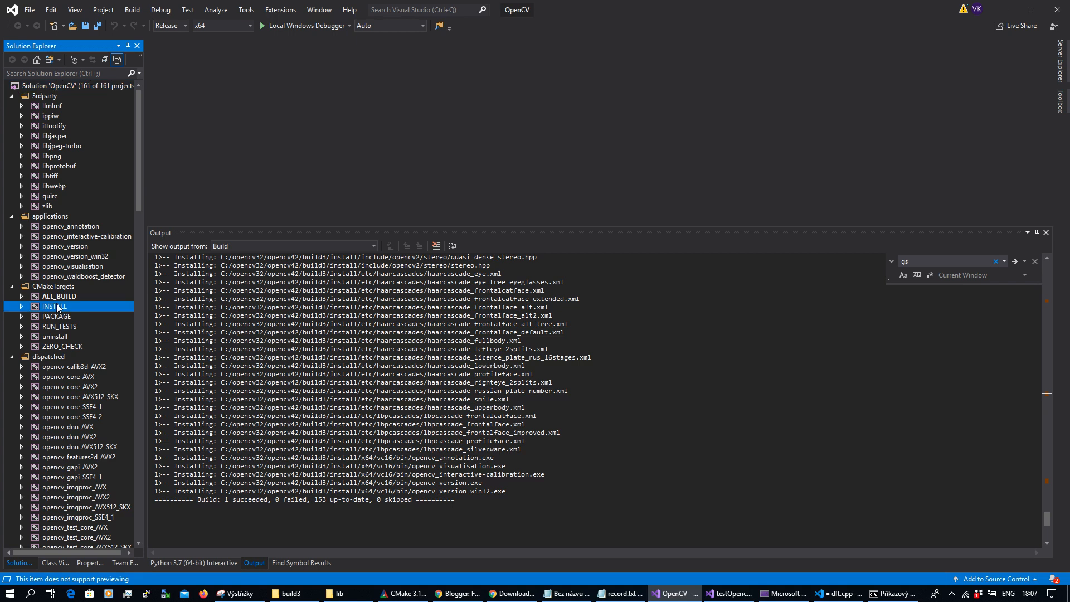
right_click(57, 308)
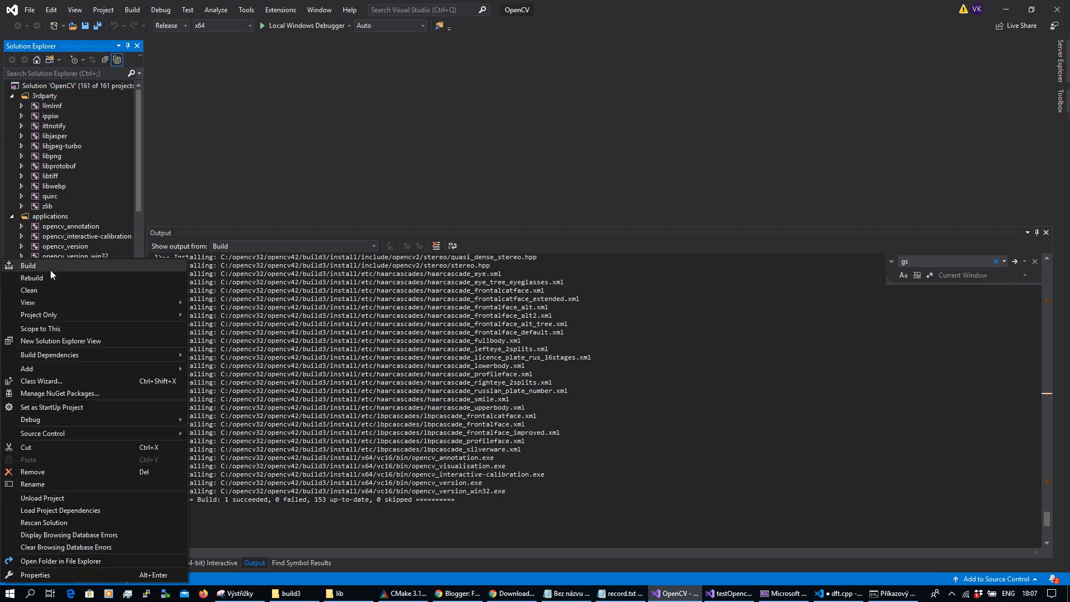
left_click(284, 321)
left_click(59, 305)
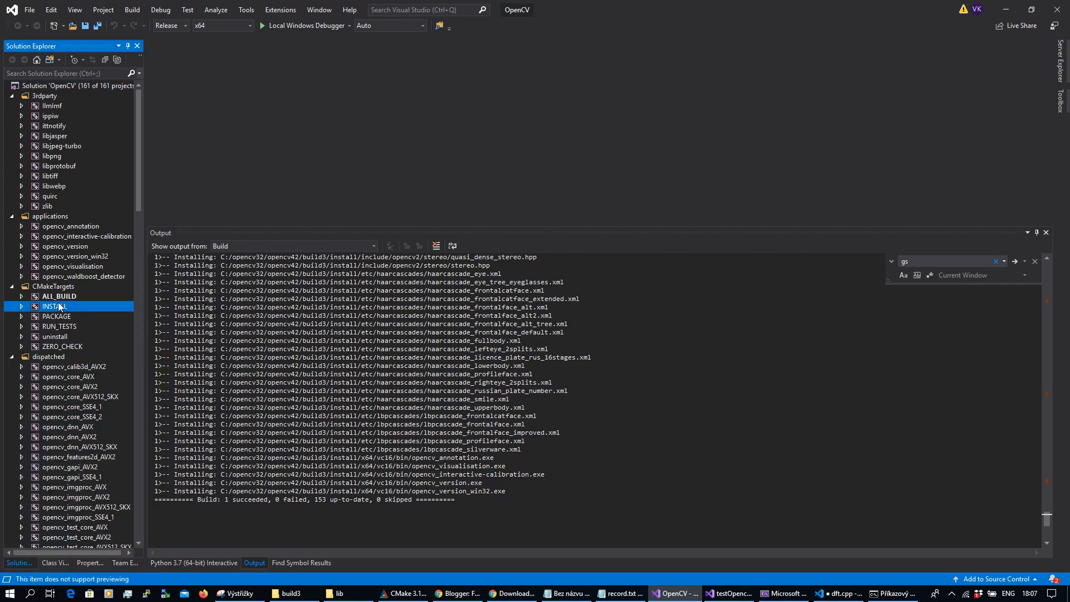
right_click(59, 306)
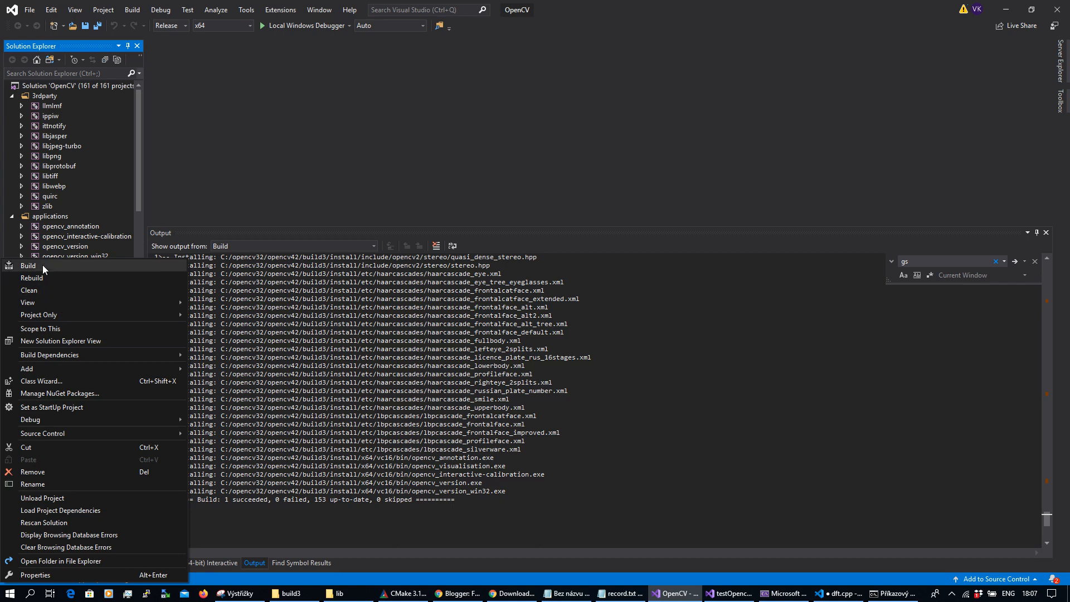
left_click(306, 283)
Examine the installed file paths and the build summary at the end of the build output.
scroll(301, 312, "up", 12)
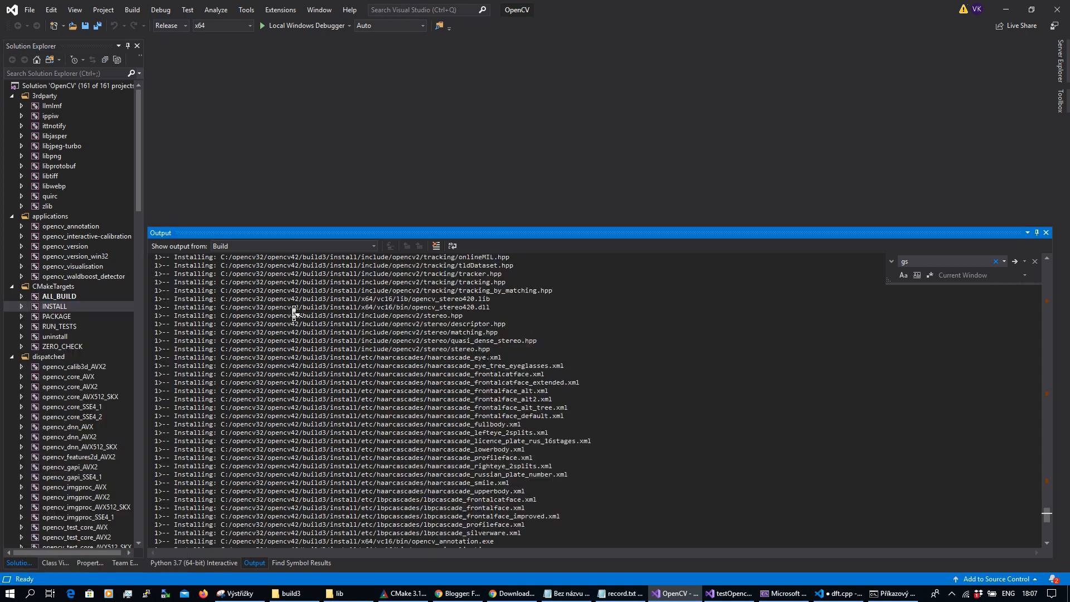
left_click_drag(176, 259, 529, 542)
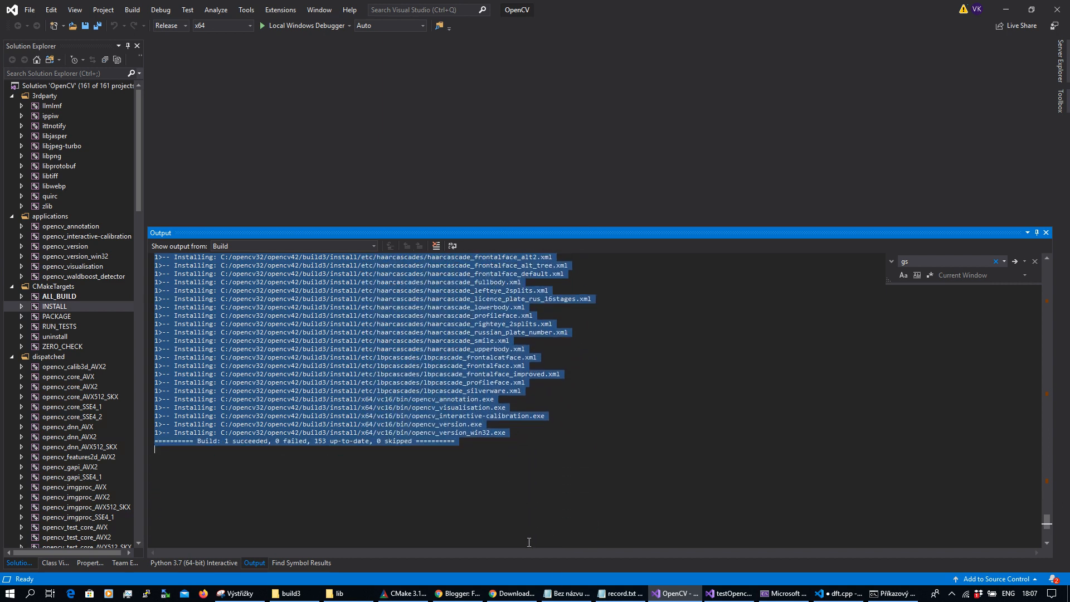
left_click(490, 438)
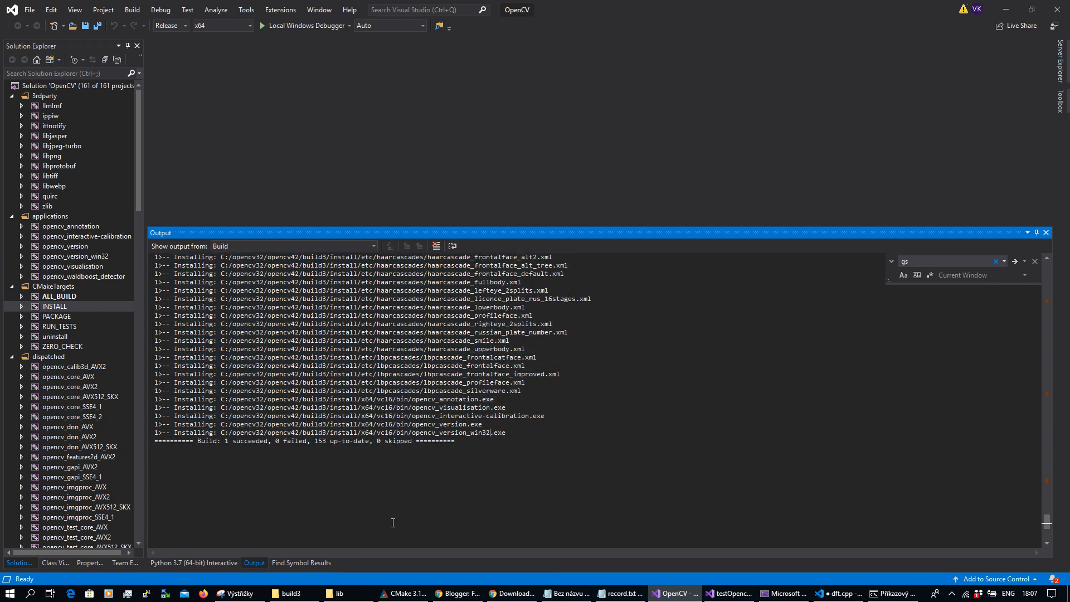
Open install/include/opencv2 inside the build3 folder in File Explorer and look through the installed headers.
left_click(297, 596)
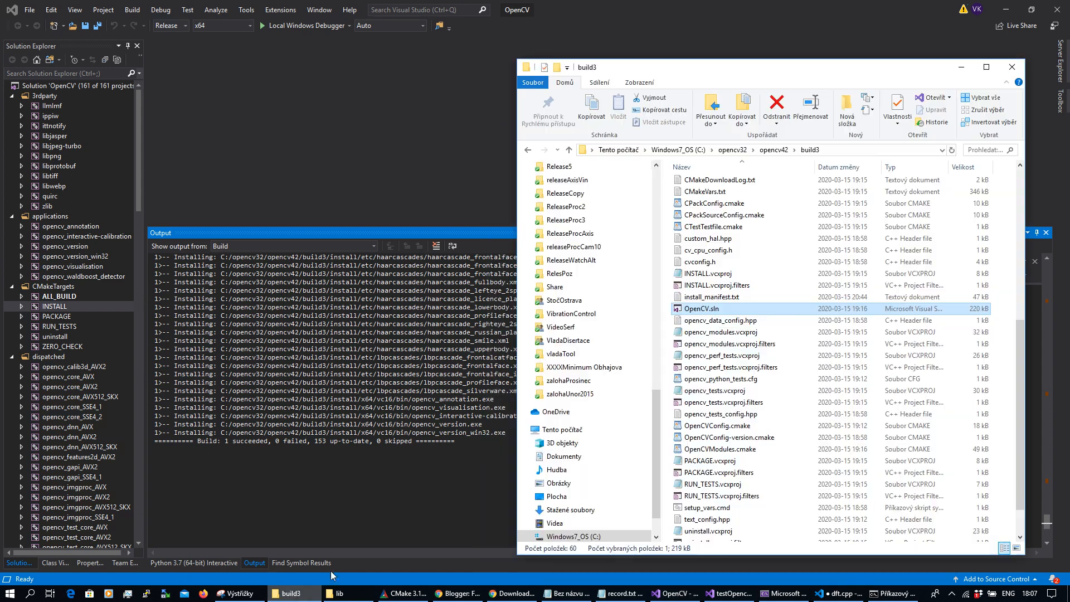
scroll(717, 346, "up", 2)
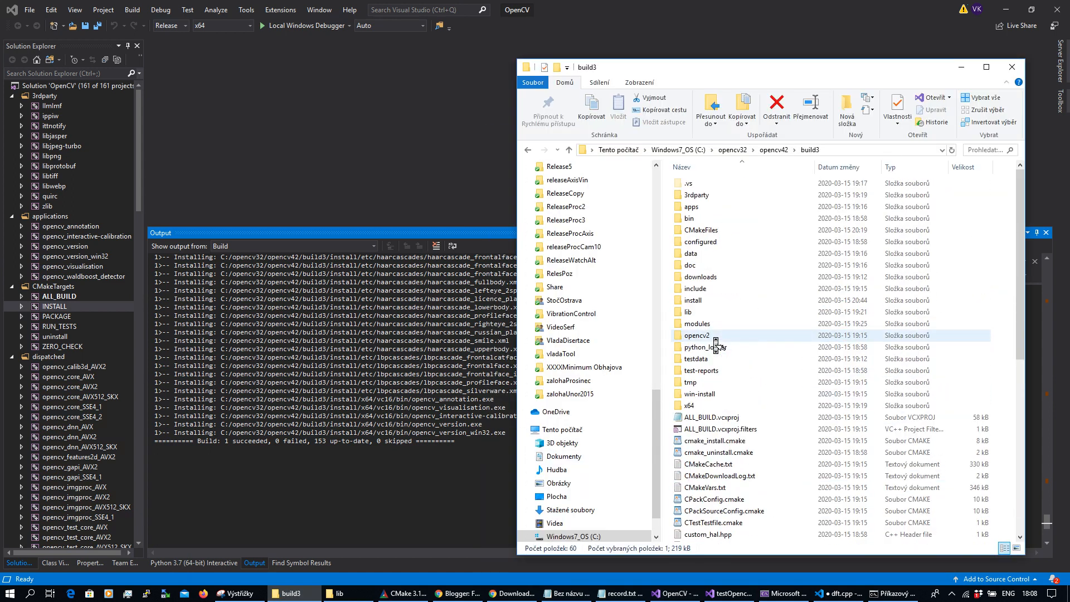
left_click(704, 301)
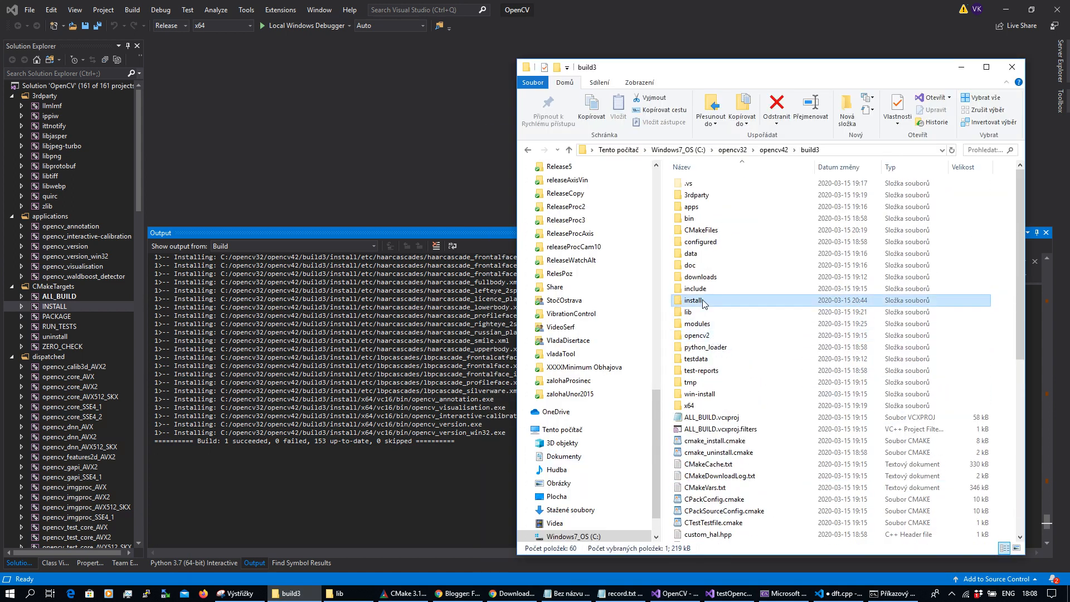
double_click(704, 302)
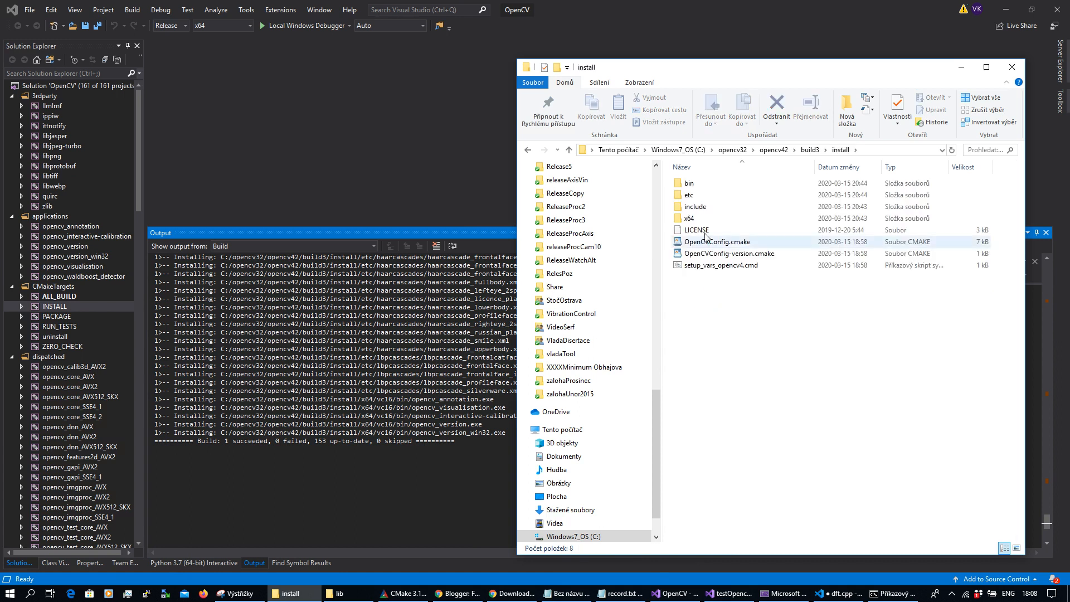
double_click(697, 210)
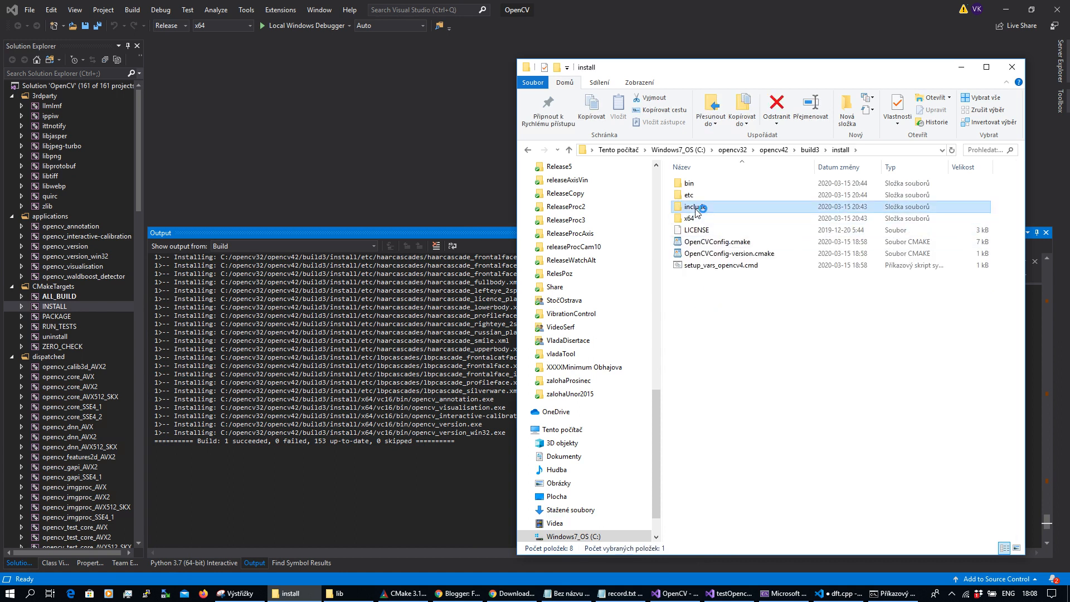
double_click(700, 184)
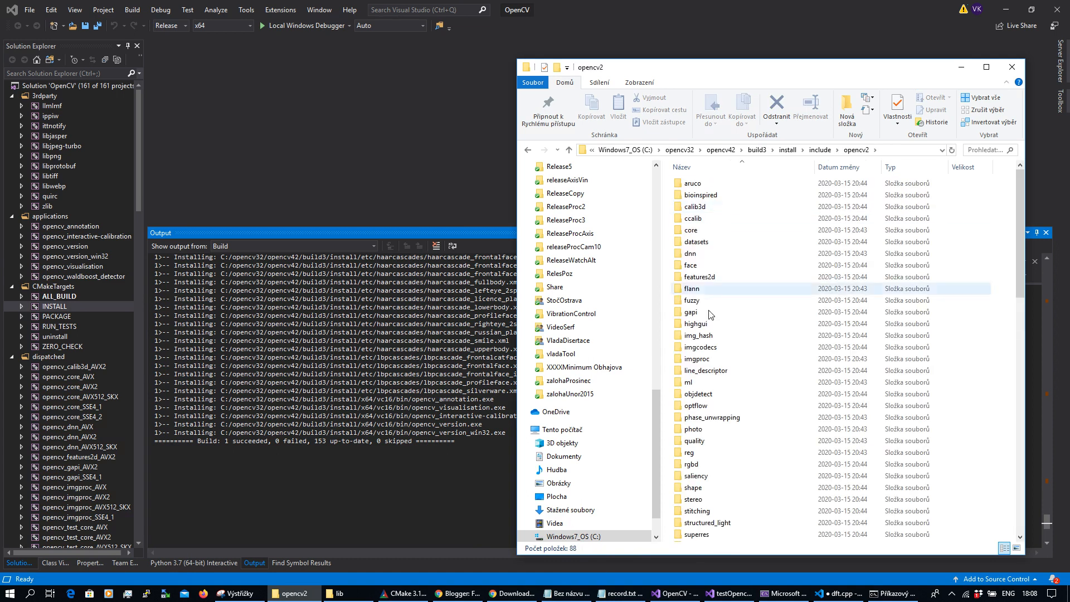
scroll(707, 326, "down", 4)
scroll(707, 326, "down", 10)
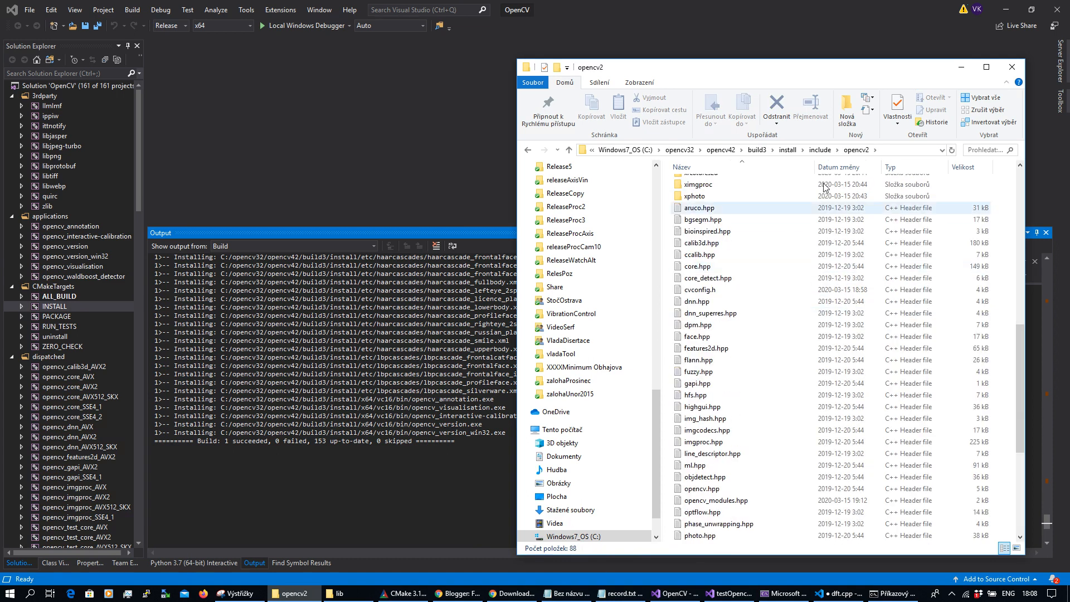
Go back to the install folder and open x64/vc16/bin to view the installed OpenCV DLLs.
left_click(780, 151)
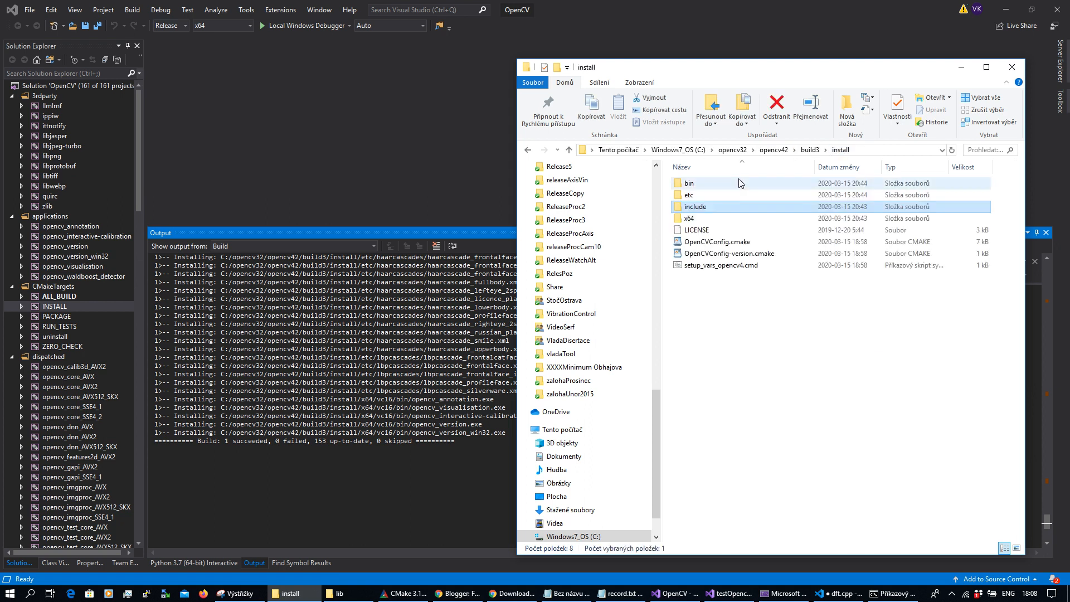
double_click(690, 218)
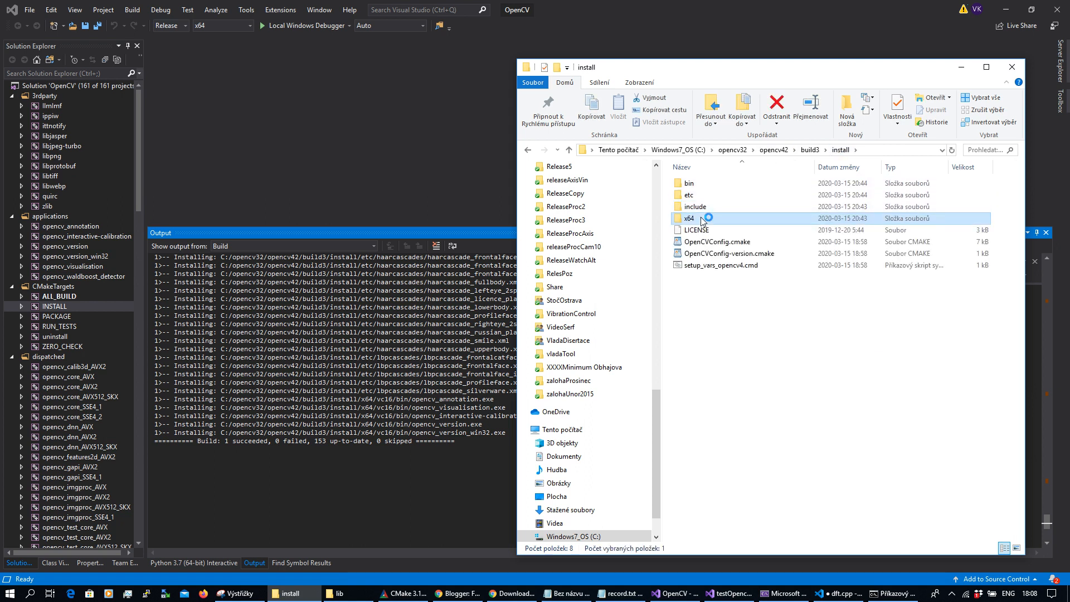
double_click(702, 190)
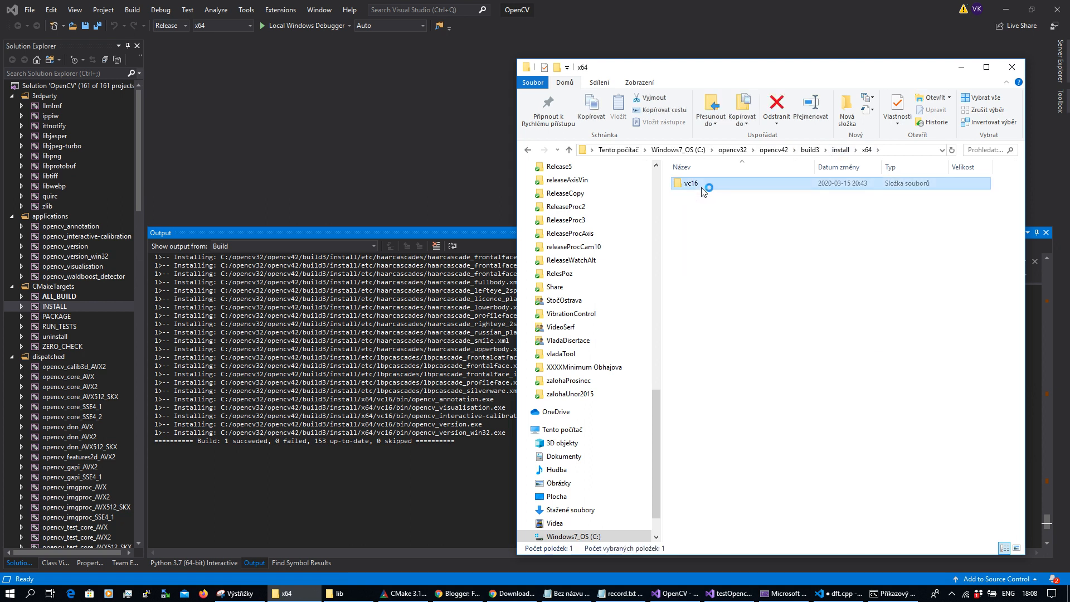
double_click(703, 188)
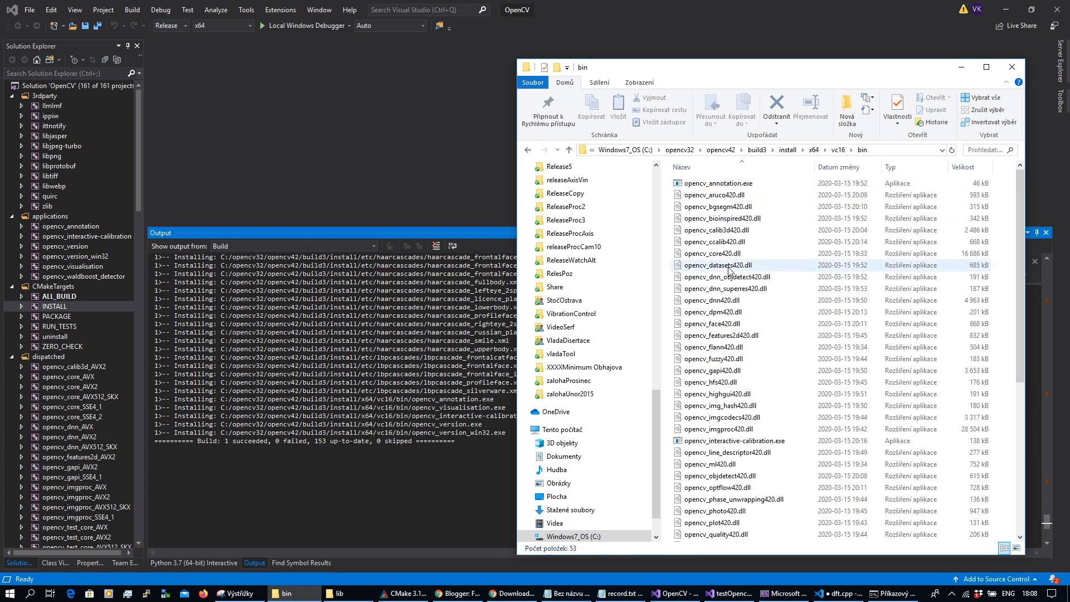
Open the lib folder under vc16, look through the OpenCV .lib files, and minimize File Explorer.
left_click(844, 151)
left_click(694, 196)
double_click(694, 197)
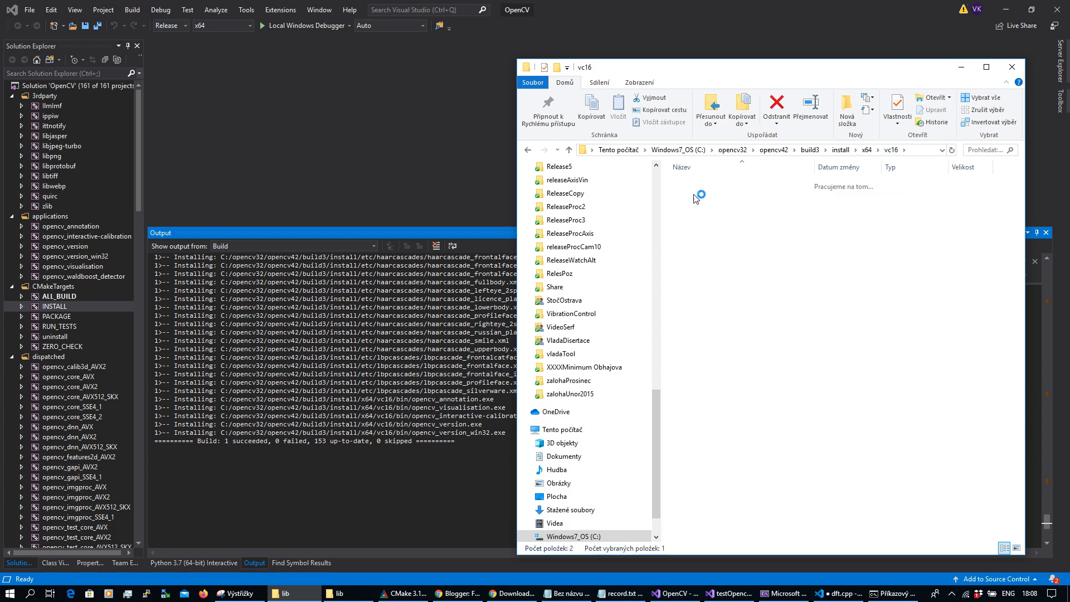
scroll(718, 289, "down", 7)
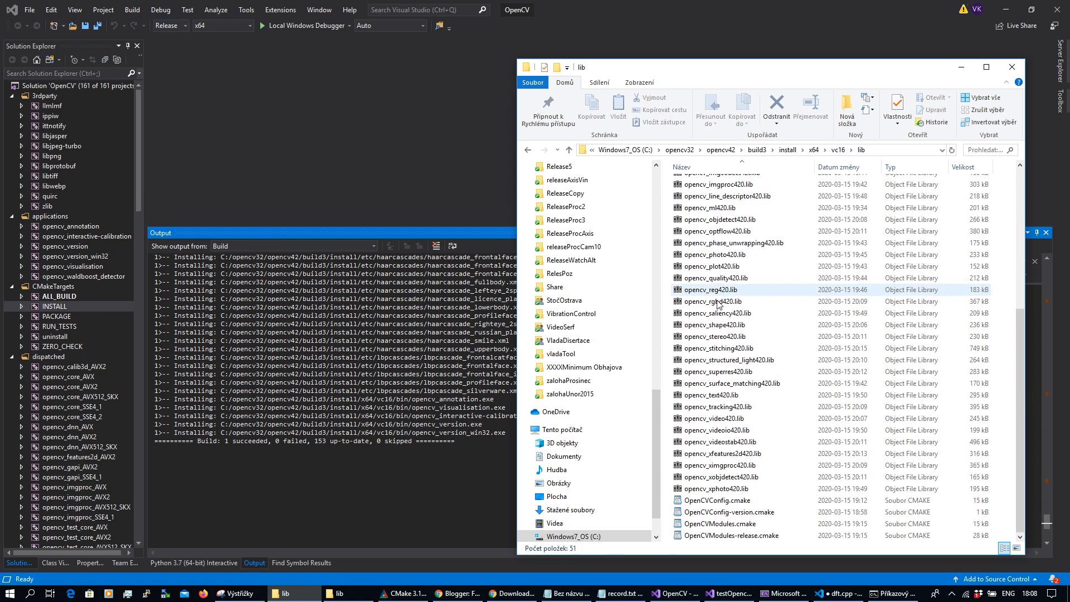
scroll(741, 364, "up", 7)
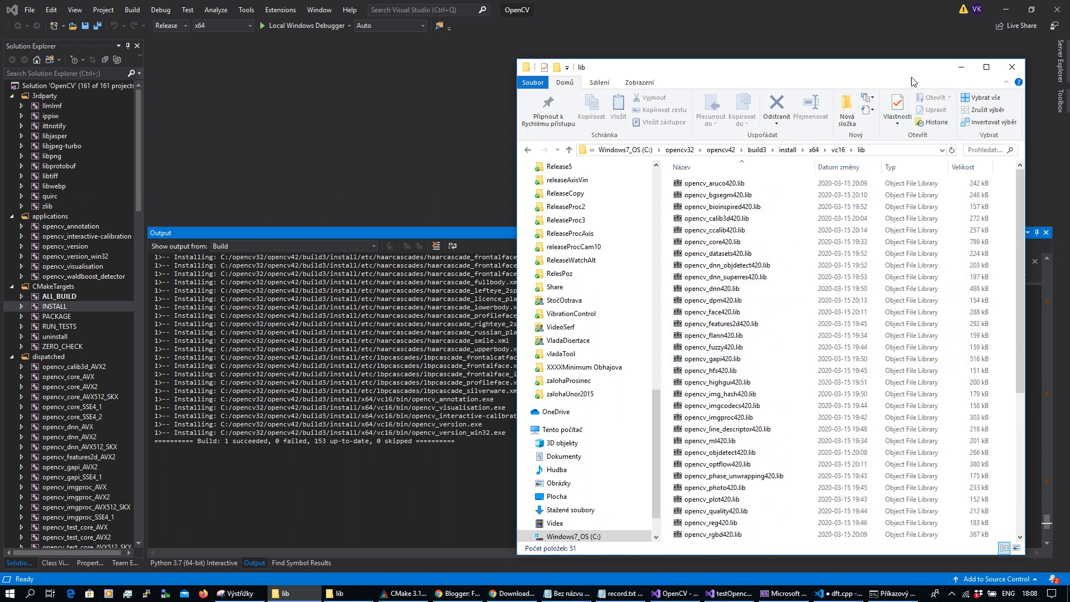
left_click_drag(908, 80, 891, 75)
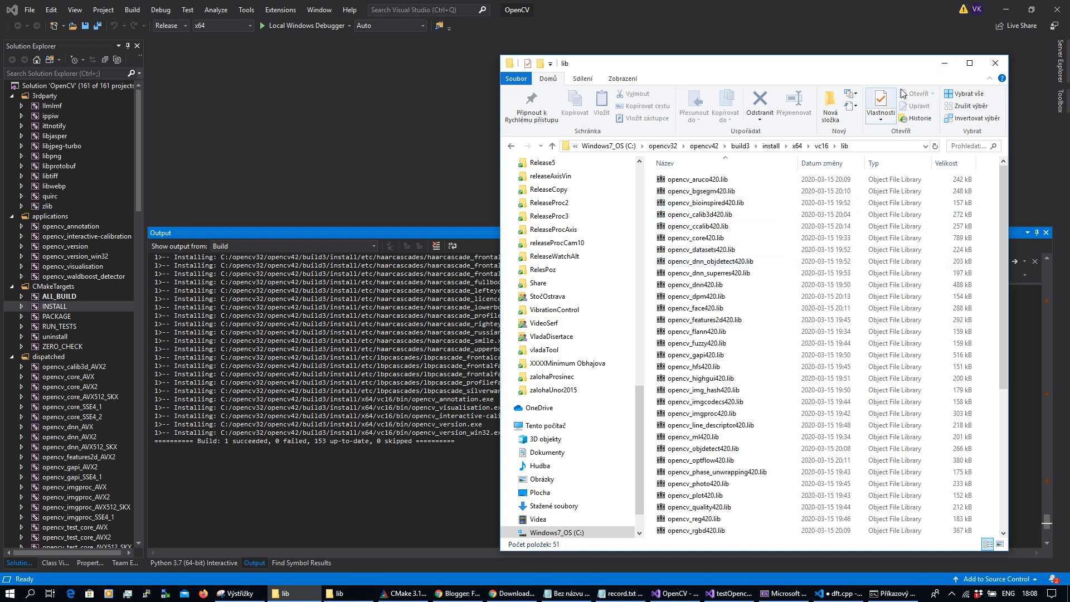
left_click(944, 63)
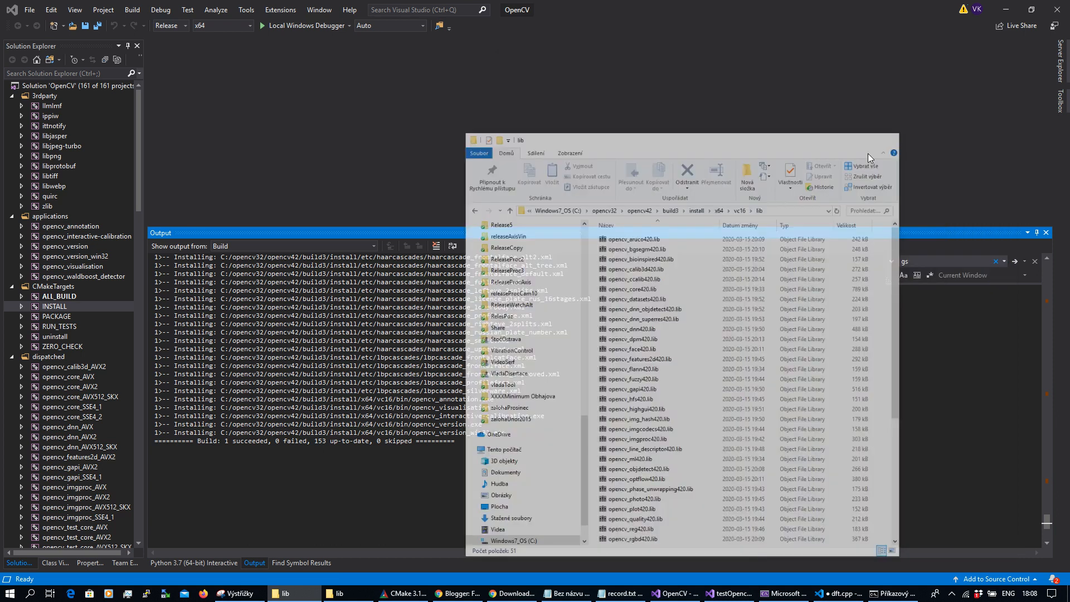
Switch to the testOpencvGStreamer project in Visual Studio and examine the cv::getBuildInformation() call in main.
left_click(730, 594)
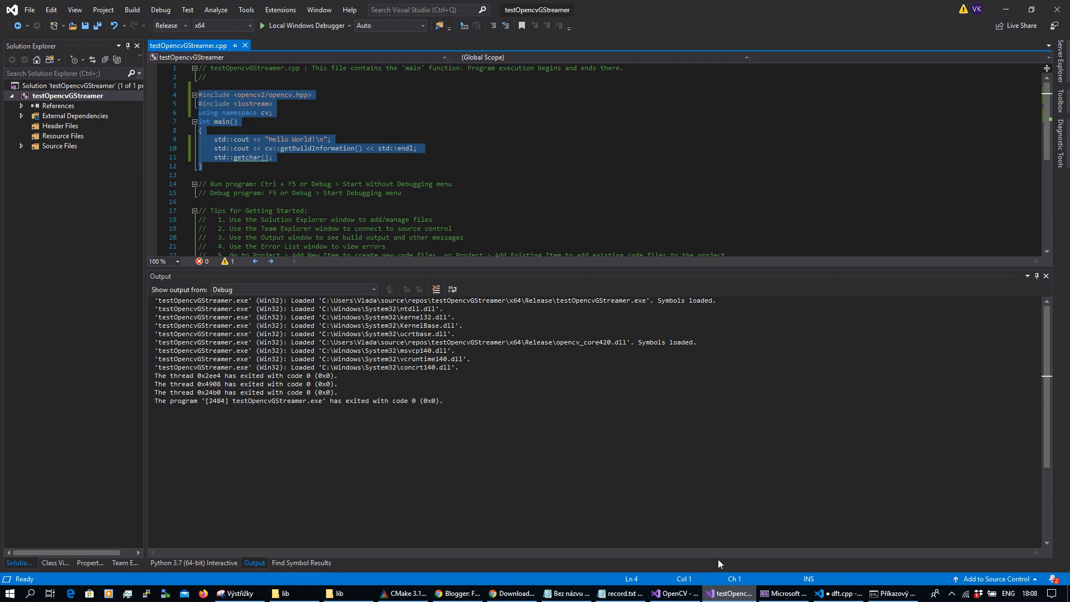
left_click(357, 156)
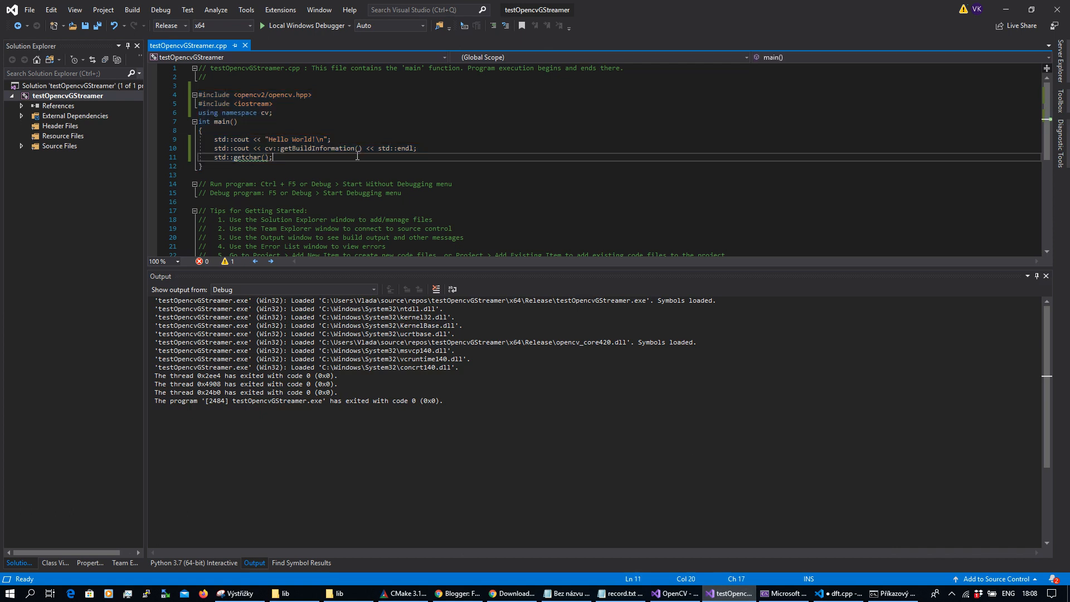
left_click(316, 147)
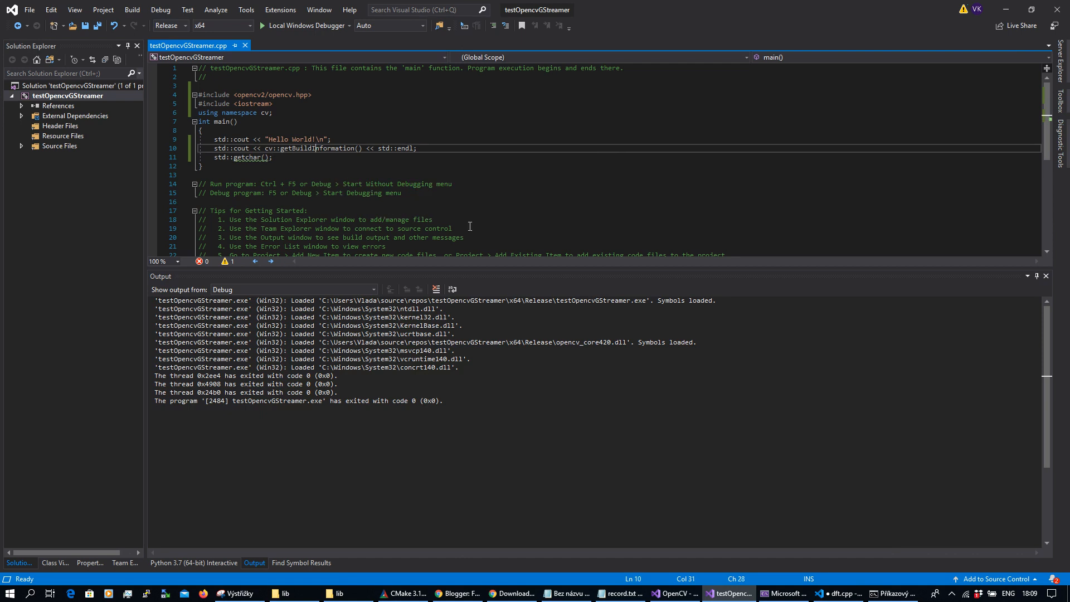
left_click(350, 167)
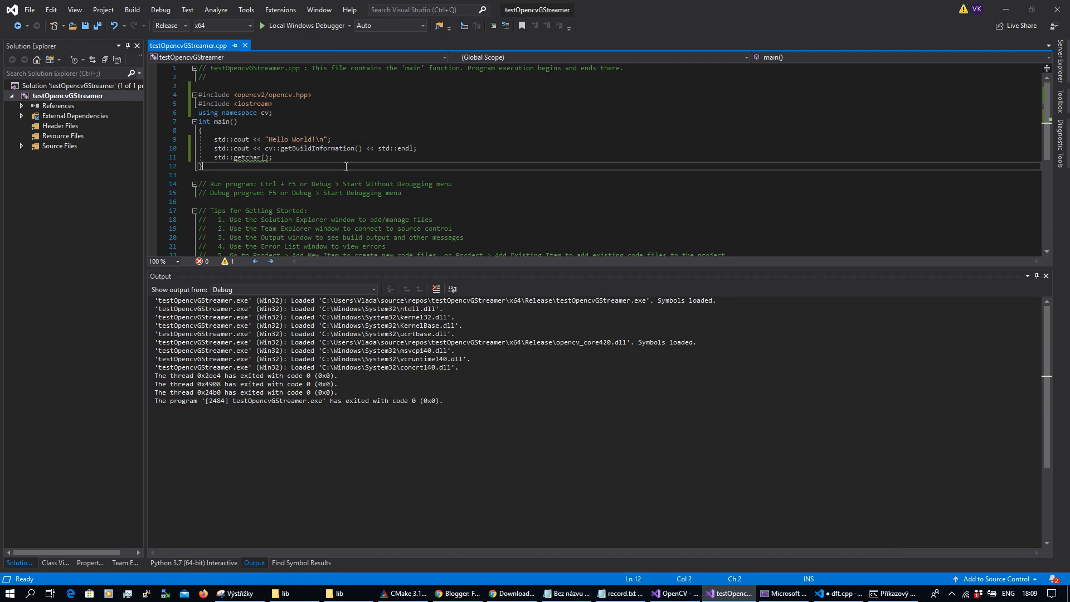
left_click(893, 593)
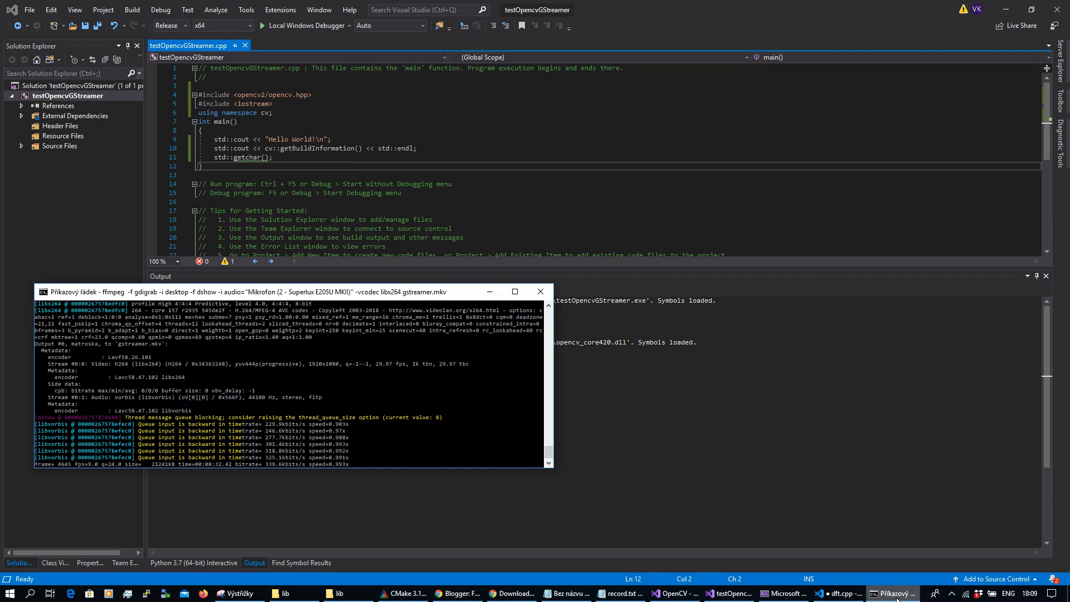
left_click(897, 596)
mouse_move(817, 586)
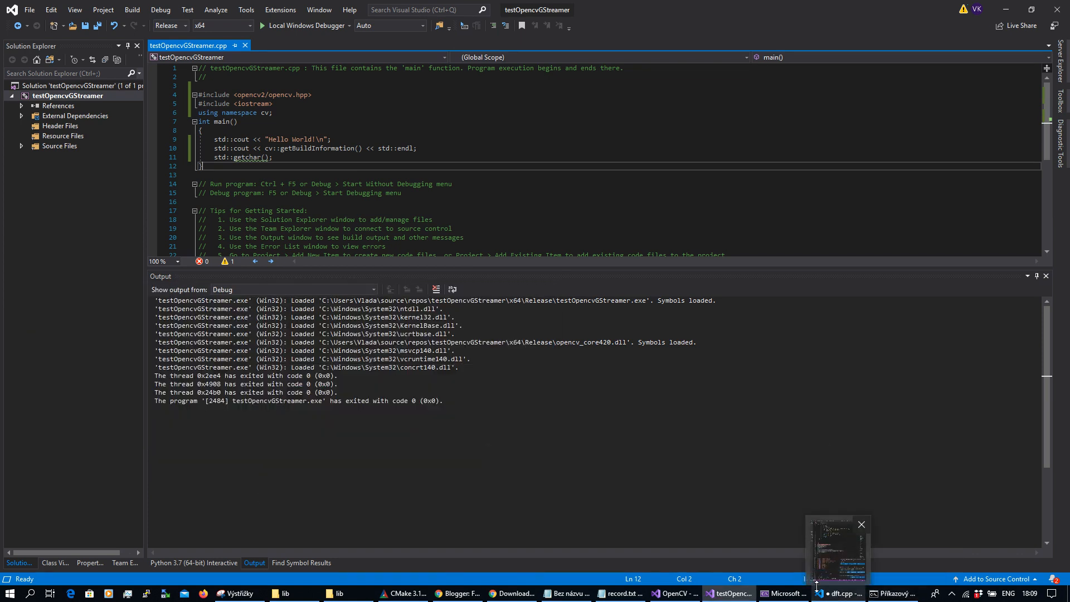
Bring up the test program's debug console, place it beside the code, and examine the OpenCV build information through the Video I/O section.
key("ctrl+F5")
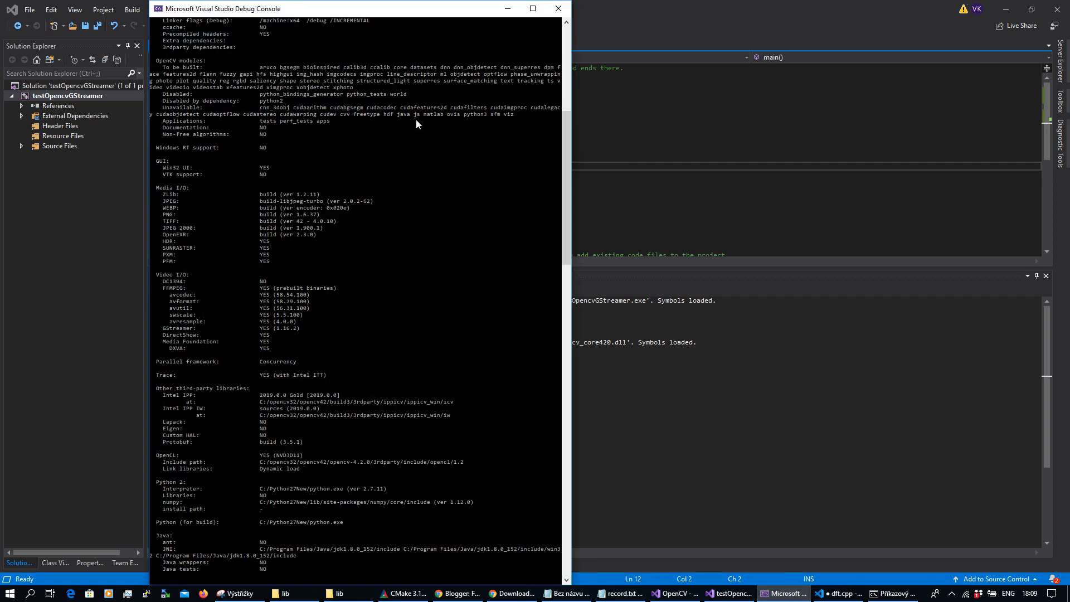
scroll(416, 124, "up", 15)
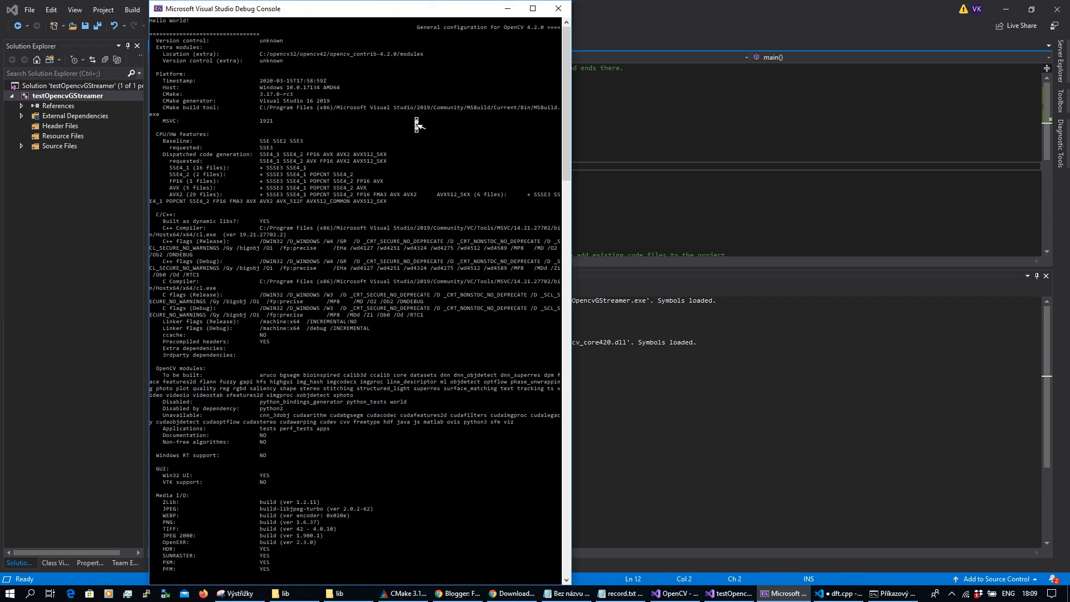
left_click_drag(365, 12, 727, 16)
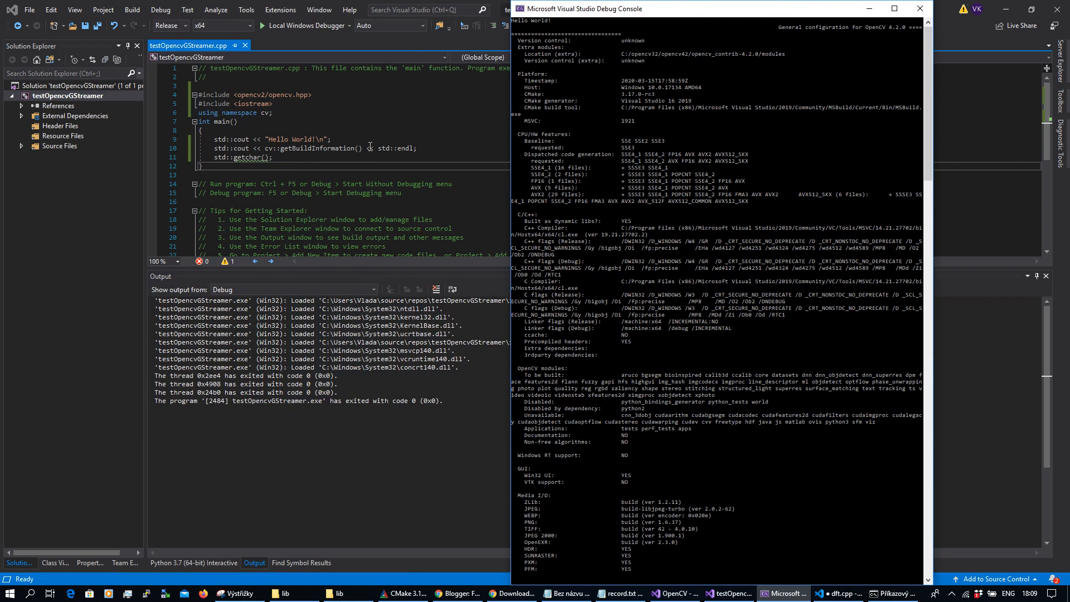
mouse_move(252, 158)
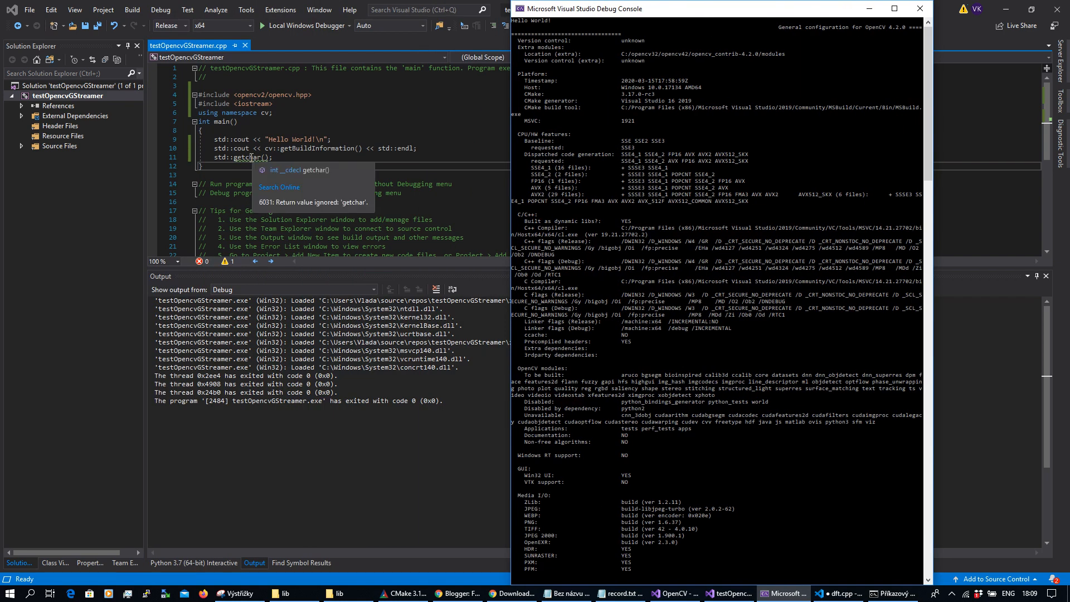
scroll(630, 245, "down", 7)
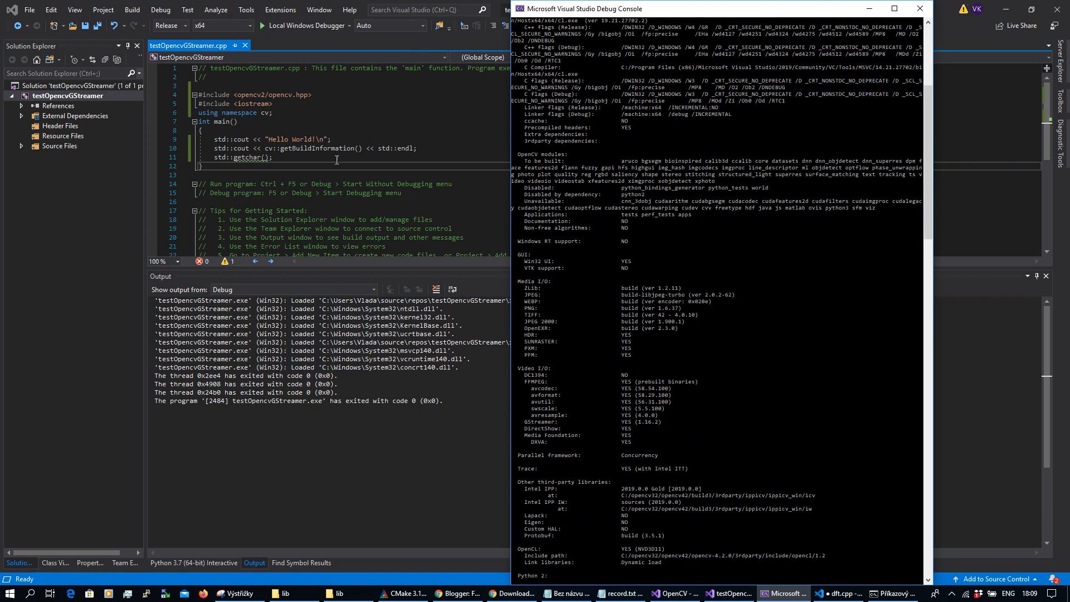
mouse_move(300, 151)
left_click(892, 594)
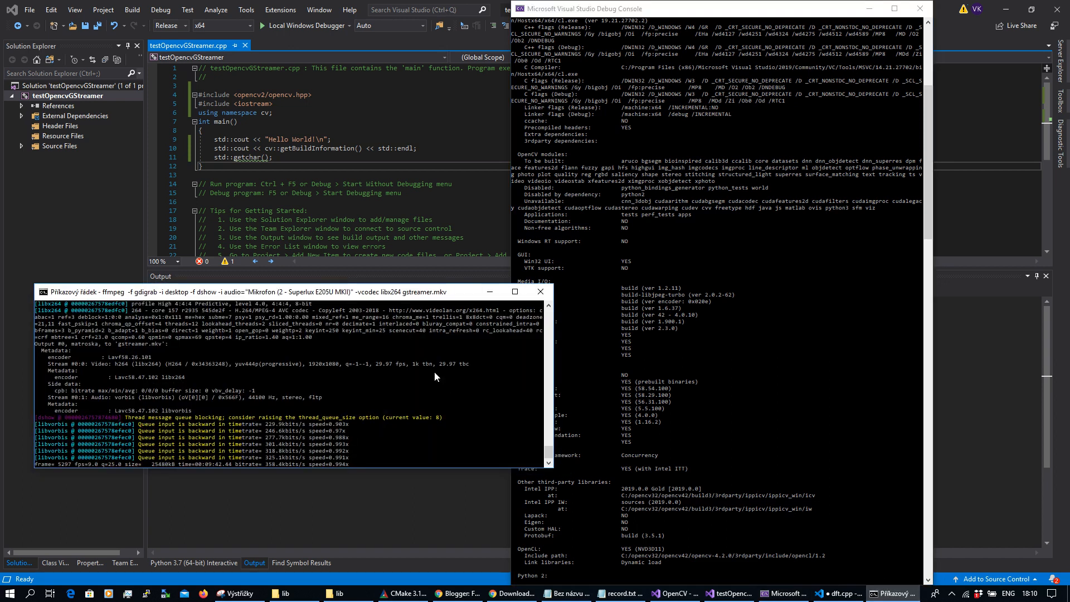